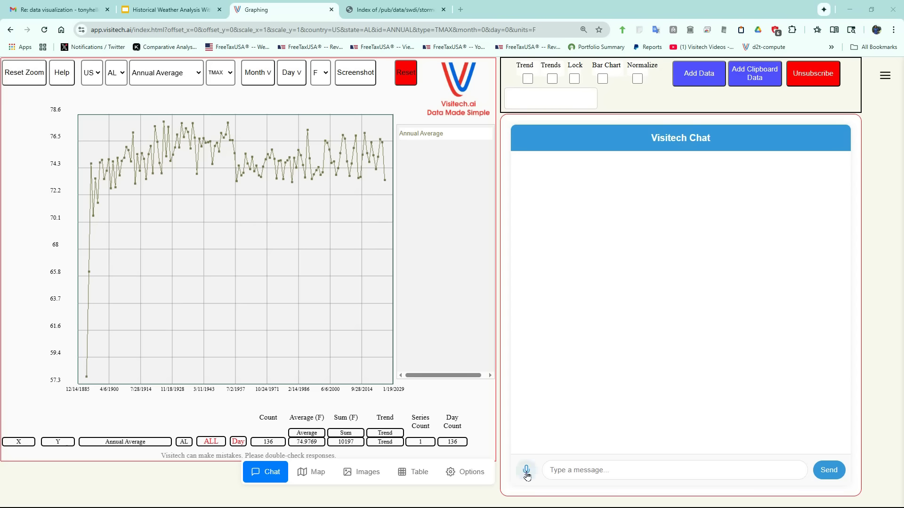
Dictate 'Massachusetts temperatures' to chart and map daily maximums for 12 Massachusetts stations
{"action": "left_click", "coordinate": [526, 471]}
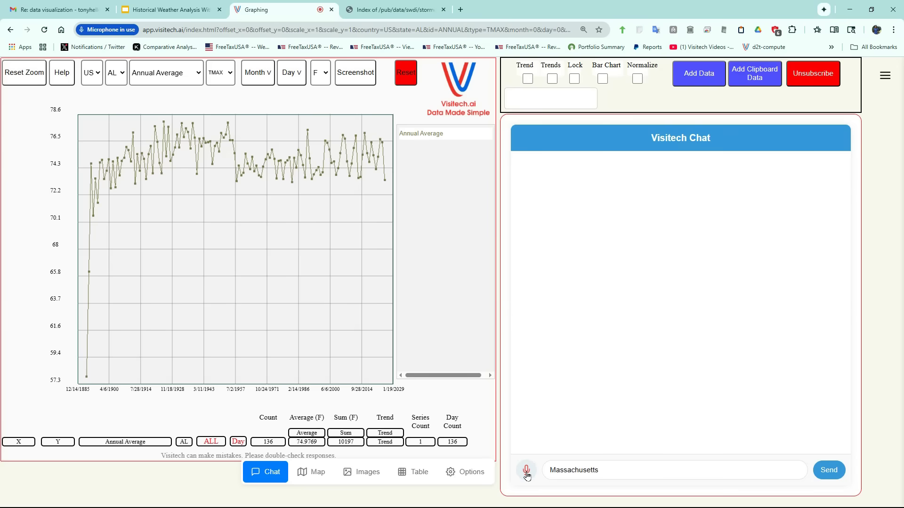
{"action": "left_click", "coordinate": [528, 474]}
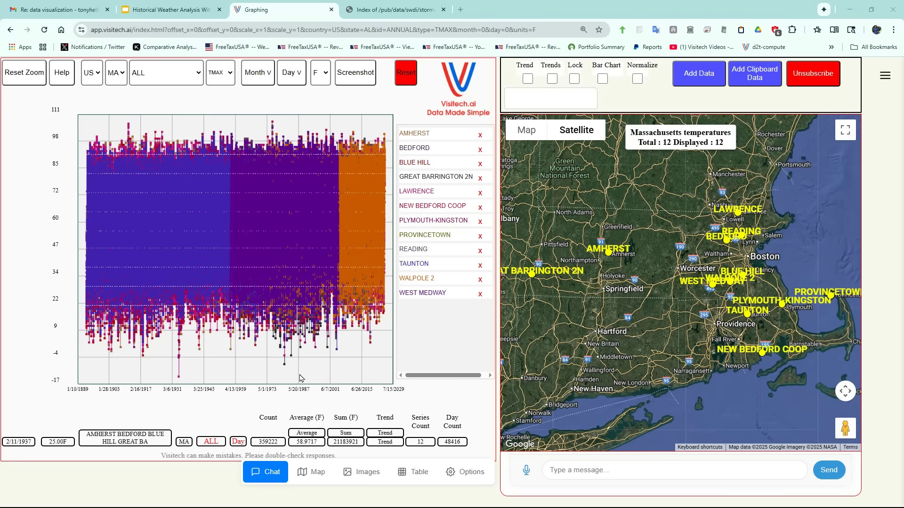
Replace the station map with the chart Options settings form in the right-hand panel
{"action": "left_click", "coordinate": [465, 472]}
{"action": "mouse_move", "coordinate": [272, 126]}
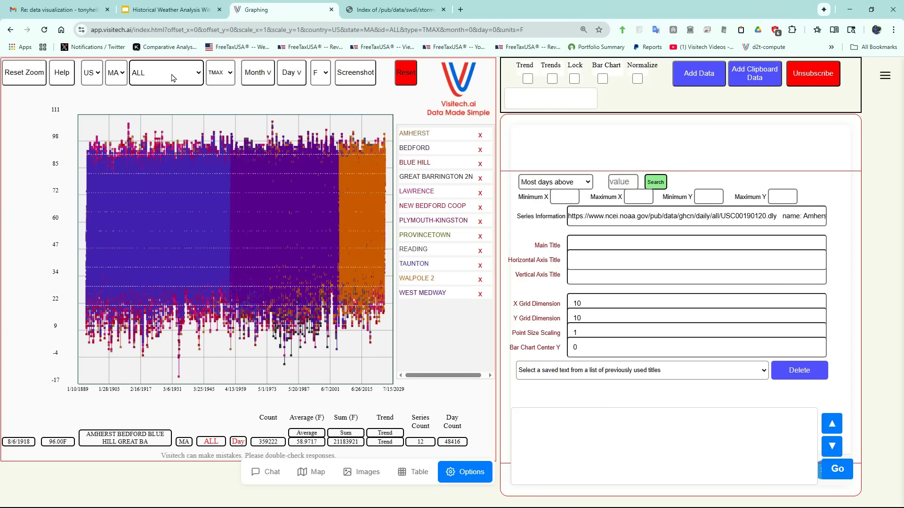
Highlight each legend station from AMHERST to WEST MEDWAY, finishing on TAUNTON (59.4549°F average)
{"action": "left_click", "coordinate": [413, 133]}
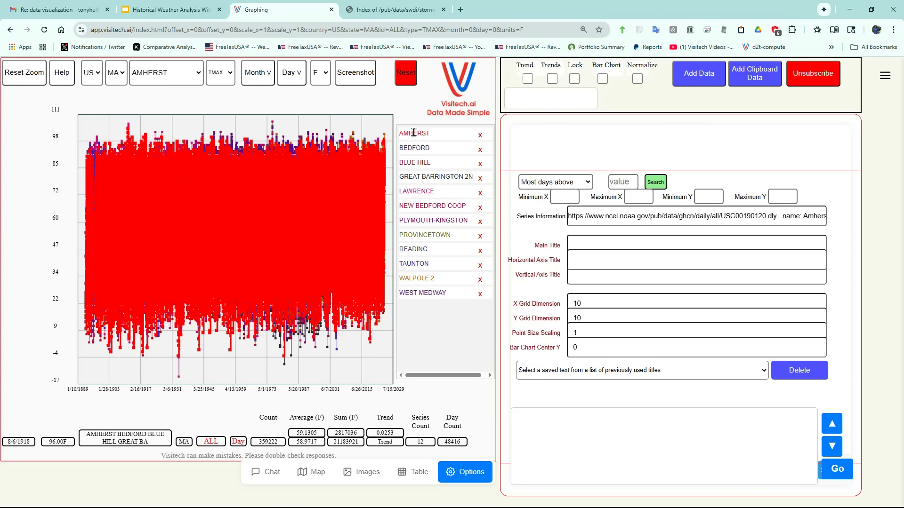
{"action": "left_click", "coordinate": [410, 147]}
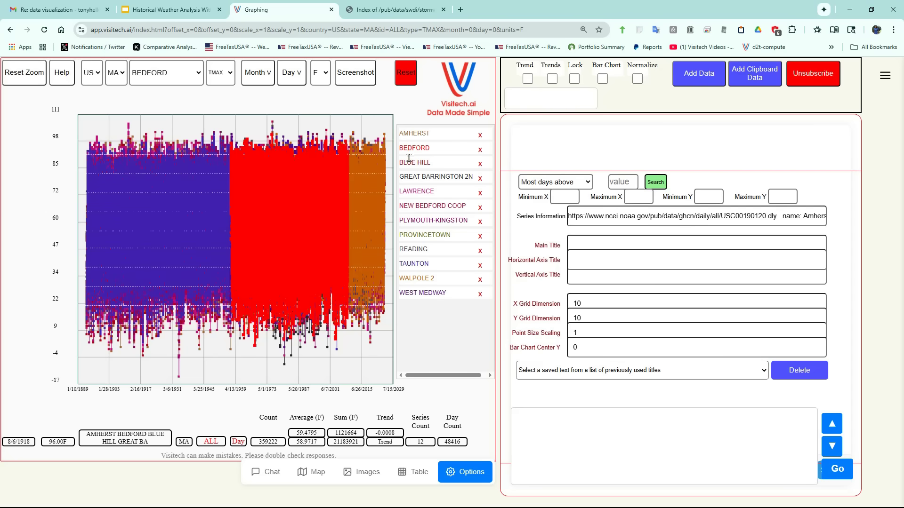
{"action": "left_click", "coordinate": [407, 162]}
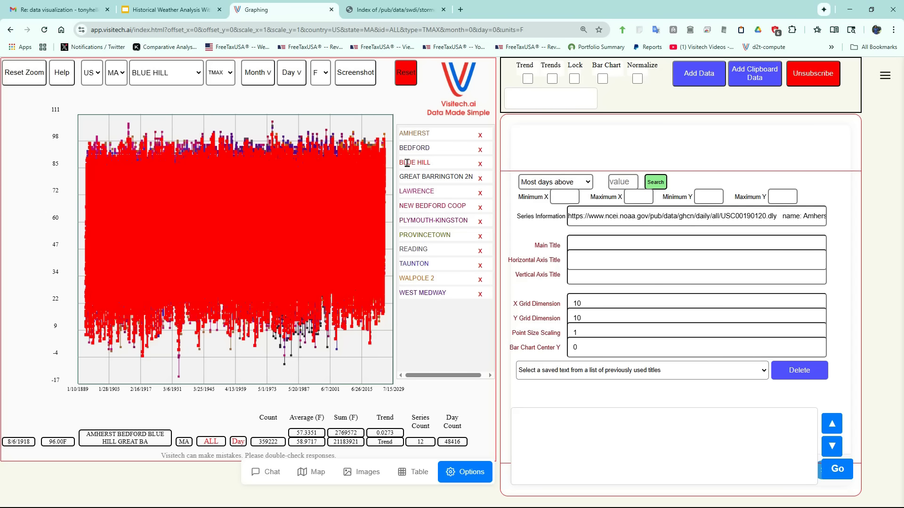
{"action": "left_click", "coordinate": [415, 177]}
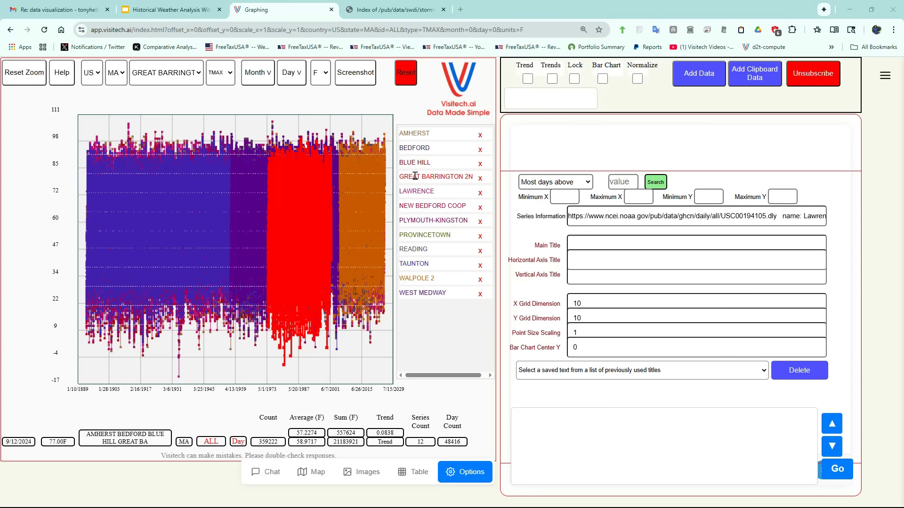
{"action": "left_click", "coordinate": [406, 190]}
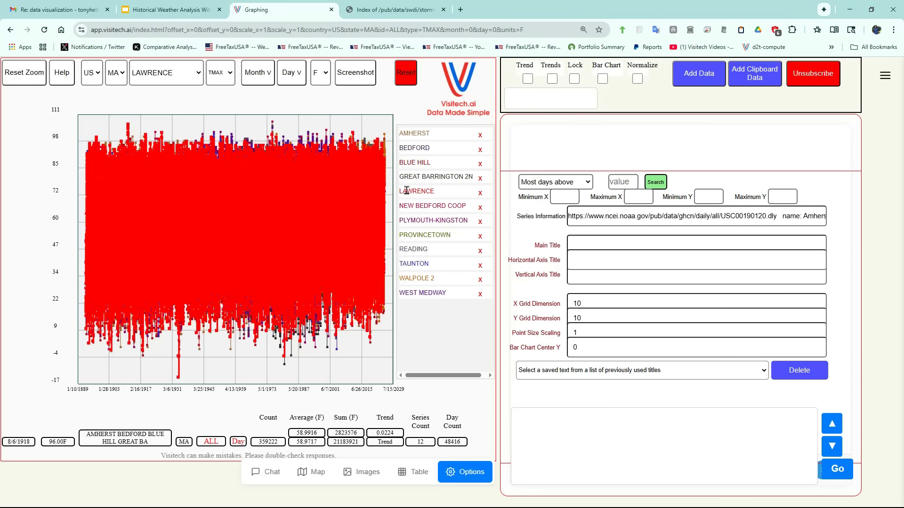
{"action": "left_click", "coordinate": [430, 207]}
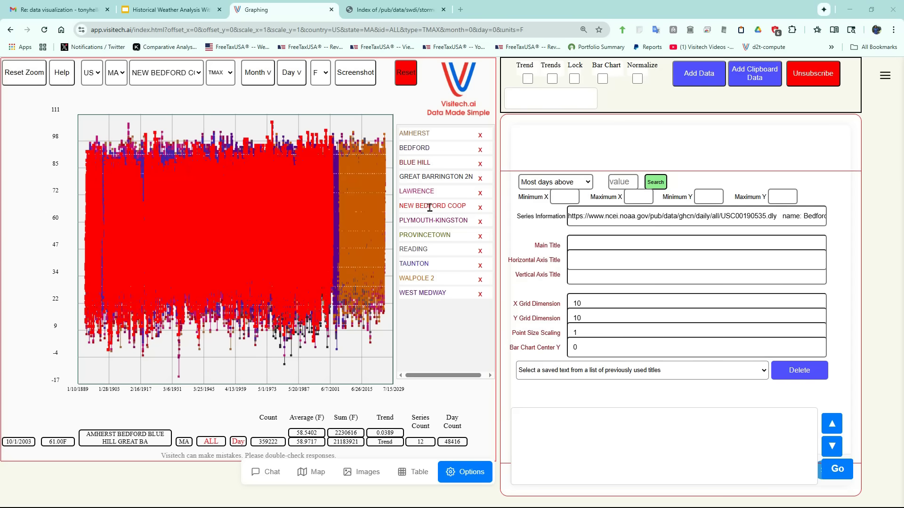
{"action": "left_click", "coordinate": [409, 222]}
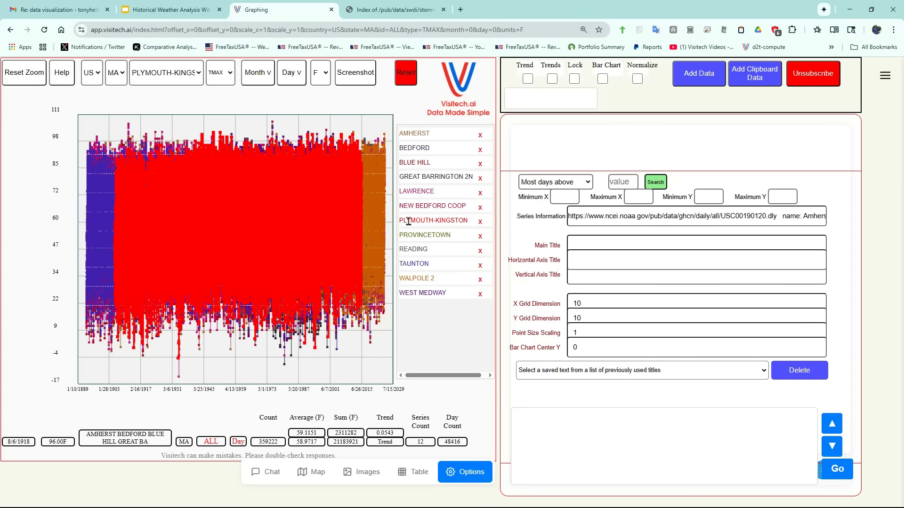
{"action": "left_click", "coordinate": [405, 235]}
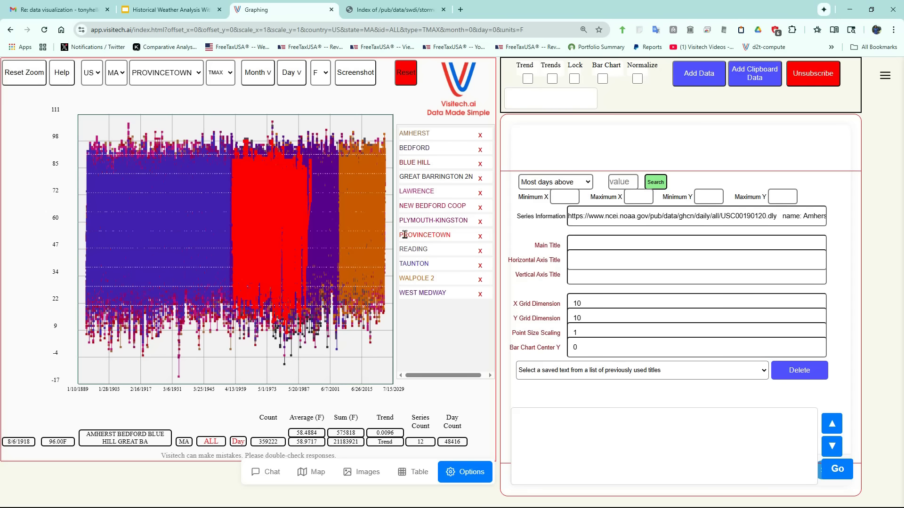
{"action": "left_click", "coordinate": [405, 249]}
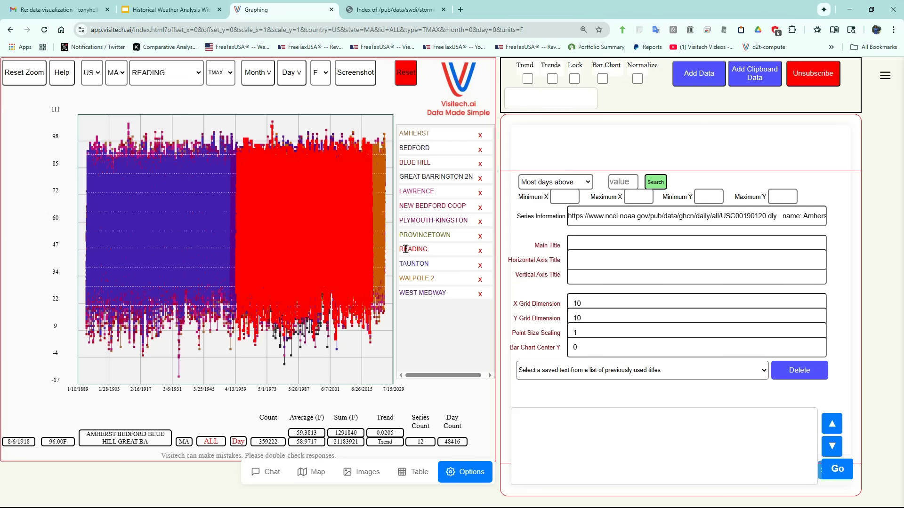
{"action": "left_click", "coordinate": [408, 263]}
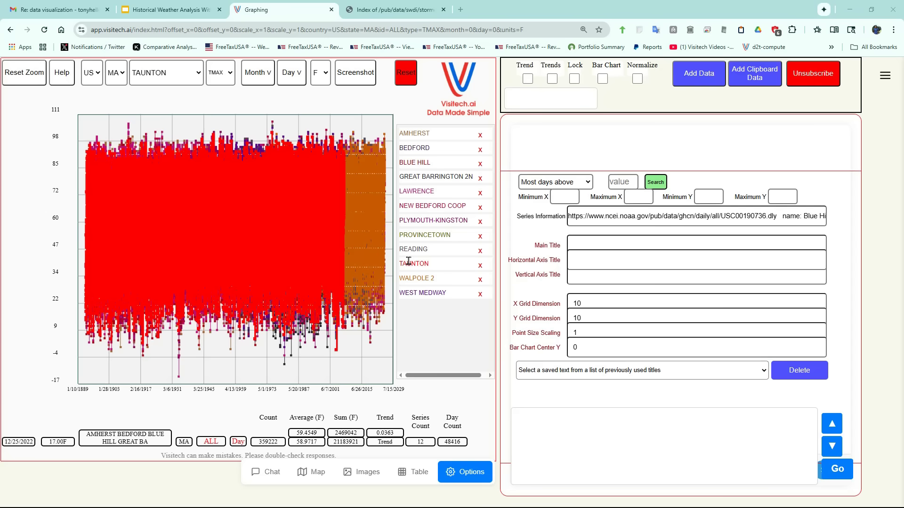
{"action": "left_click", "coordinate": [416, 278]}
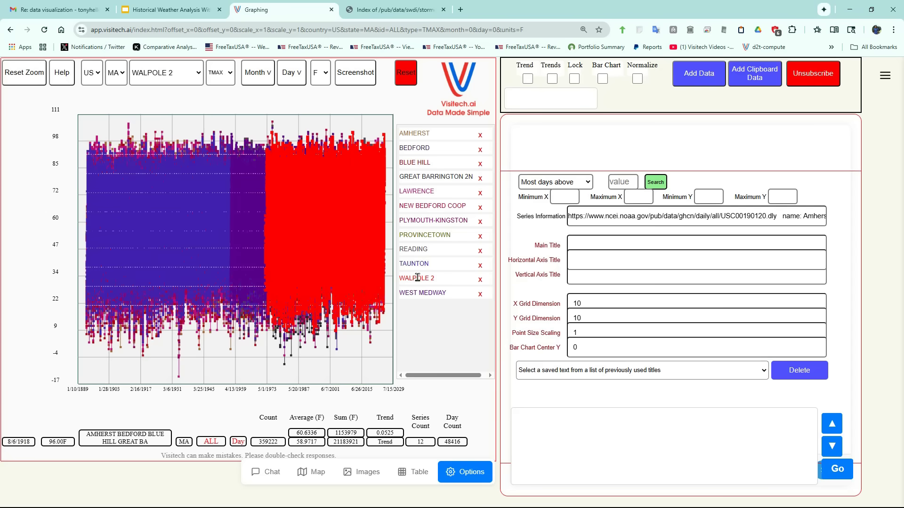
{"action": "left_click", "coordinate": [417, 291]}
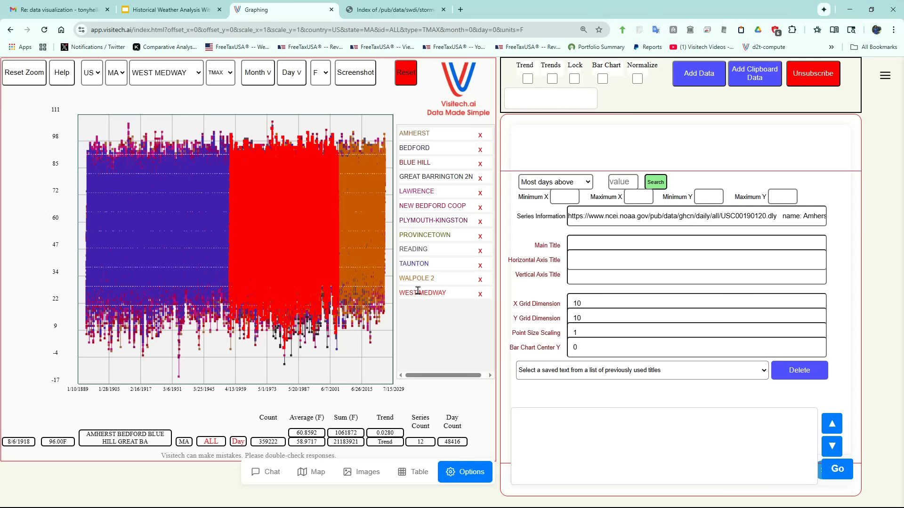
{"action": "left_click", "coordinate": [414, 264]}
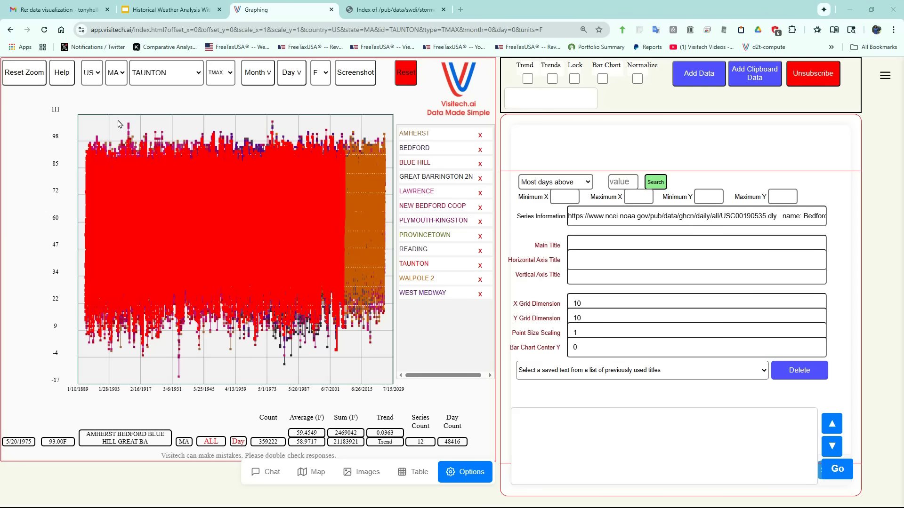
Zoom the chart stepwise into late June–early July 1911 to isolate the 96°F-plus spikes
{"action": "left_click_drag", "start_coordinate": [118, 122], "coordinate": [139, 150]}
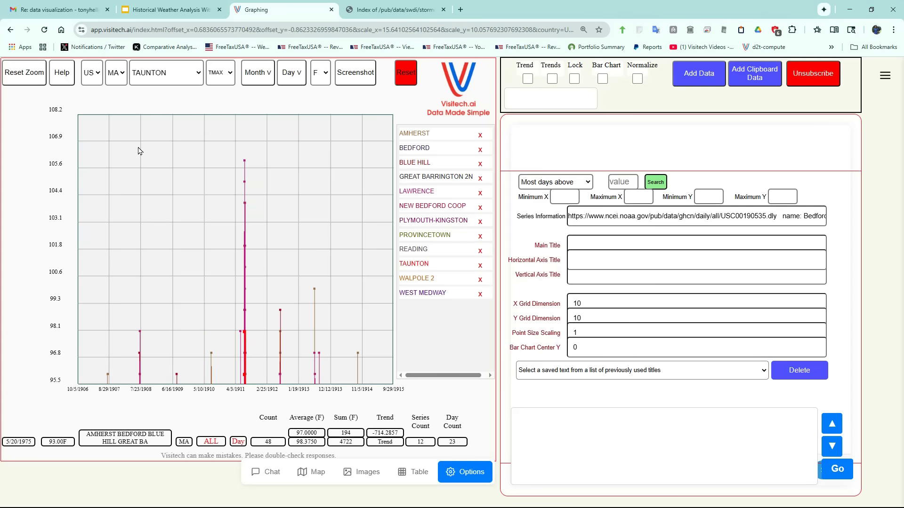
{"action": "left_click_drag", "start_coordinate": [225, 149], "coordinate": [267, 383]}
{"action": "left_click_drag", "start_coordinate": [219, 120], "coordinate": [253, 378]}
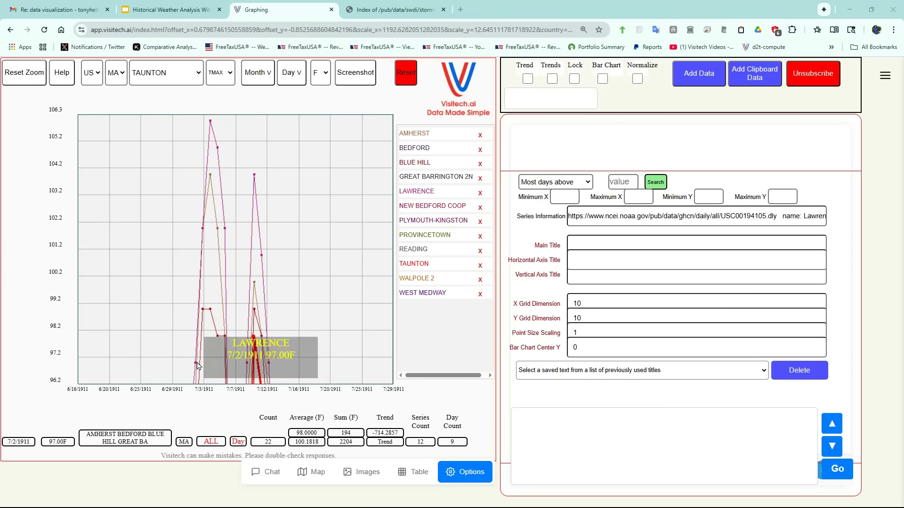
{"action": "mouse_move", "coordinate": [257, 368]}
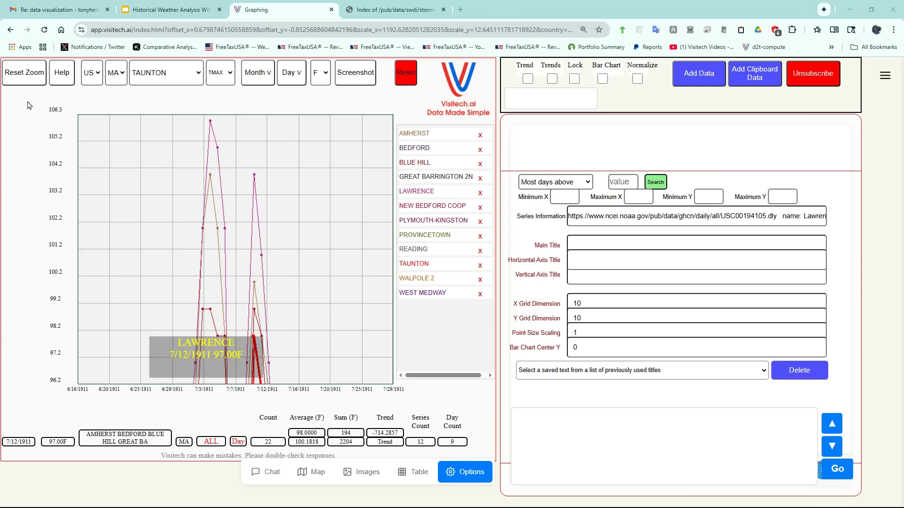
Reset to full range with the map, dictate 'rank series', then highlight WEST MEDWAY and WALPOLE 2
{"action": "left_click", "coordinate": [30, 75]}
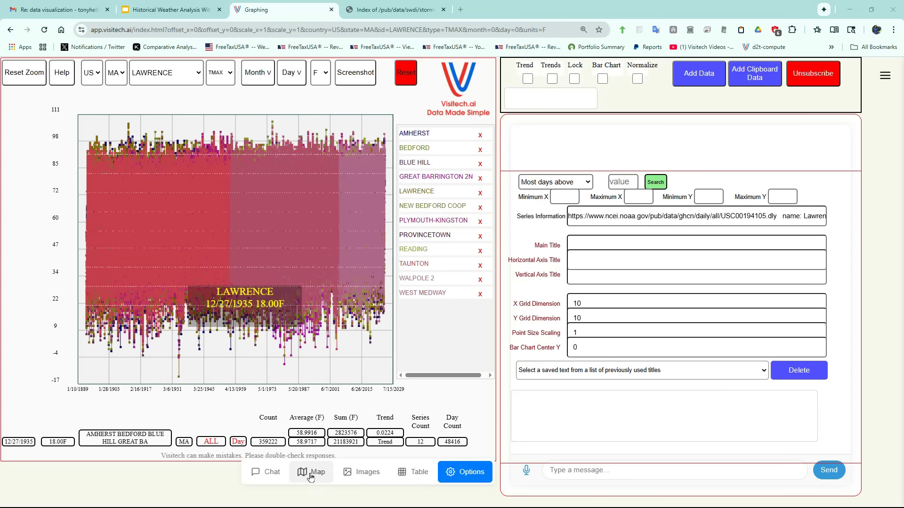
{"action": "left_click", "coordinate": [310, 477]}
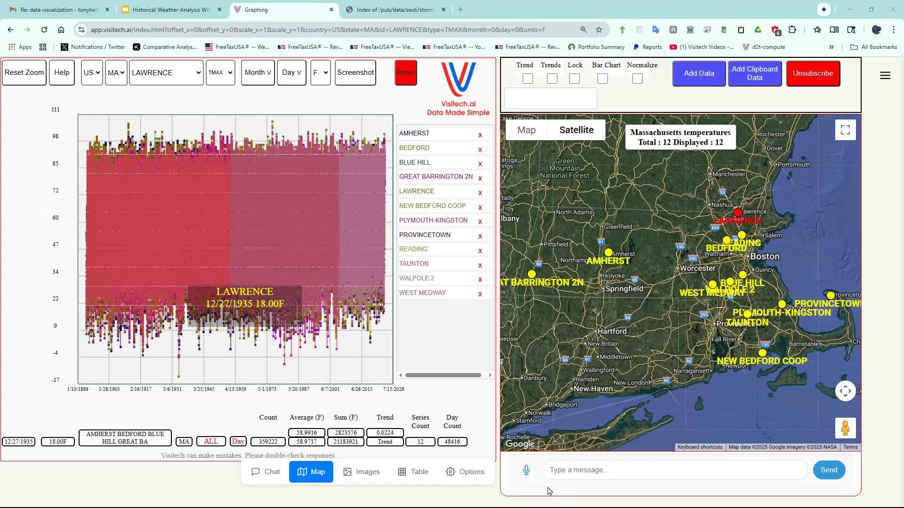
{"action": "left_click", "coordinate": [528, 468]}
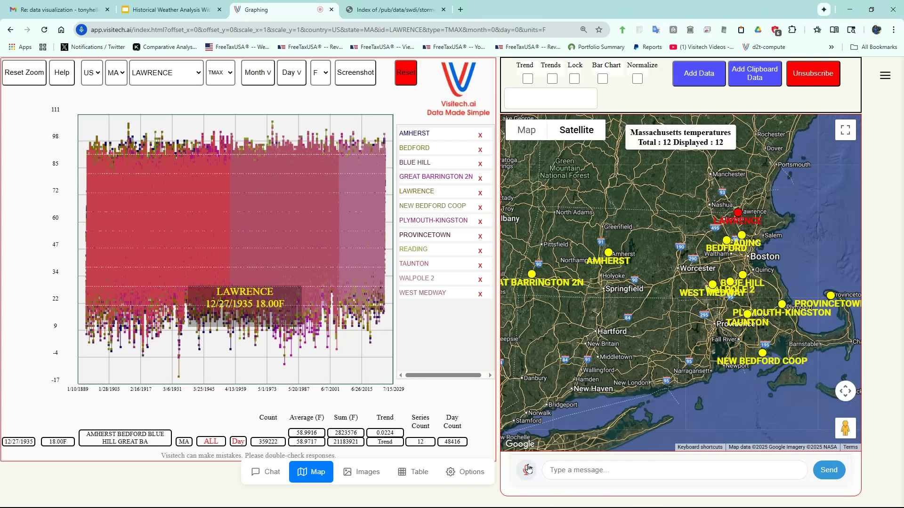
{"action": "left_click", "coordinate": [528, 469]}
{"action": "left_click", "coordinate": [434, 134]}
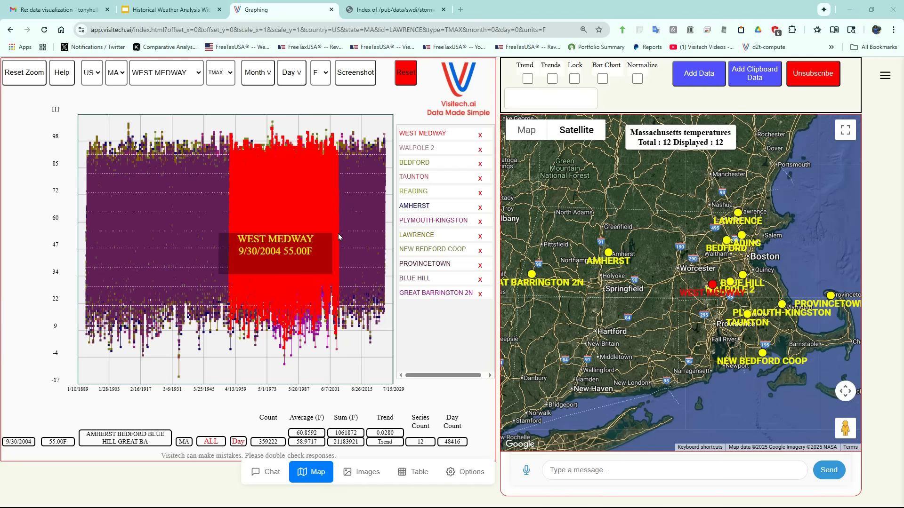
{"action": "left_click", "coordinate": [422, 147]}
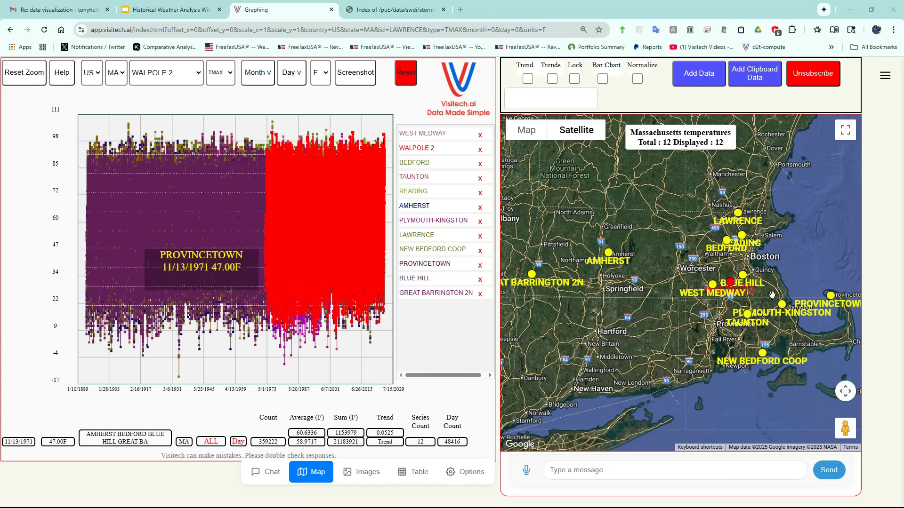
Zoom the map to the WALPOLE 2 marker and view the station's house at street level
{"action": "left_click", "coordinate": [731, 285]}
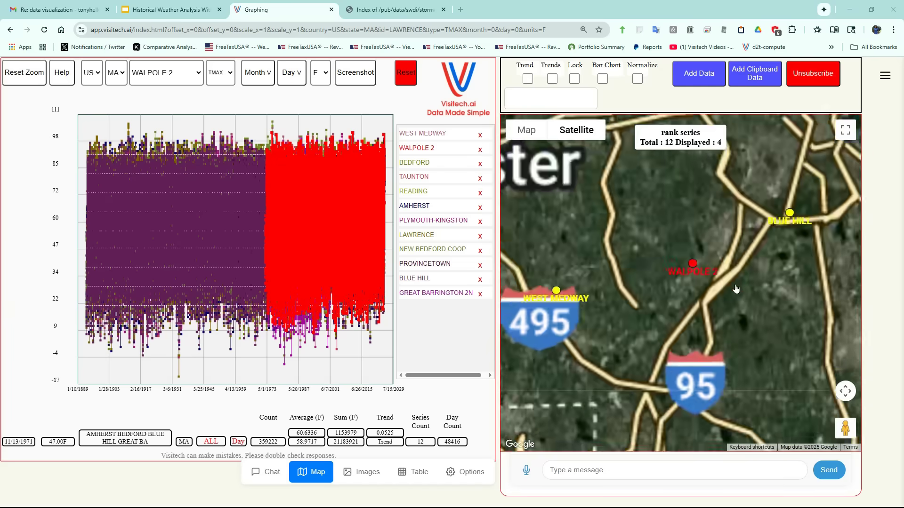
{"action": "scroll", "coordinate": [736, 289], "scroll_direction": "up", "scroll_amount": 2}
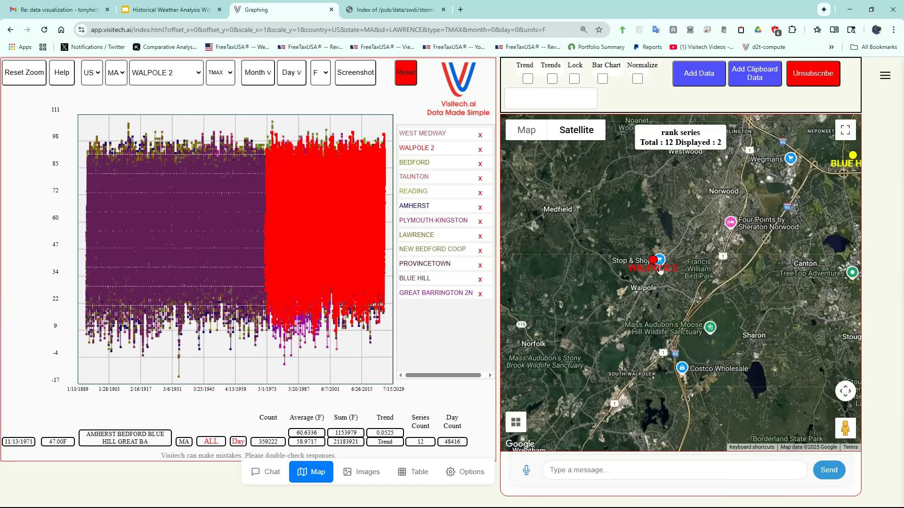
{"action": "scroll", "coordinate": [659, 269], "scroll_direction": "up", "scroll_amount": 3}
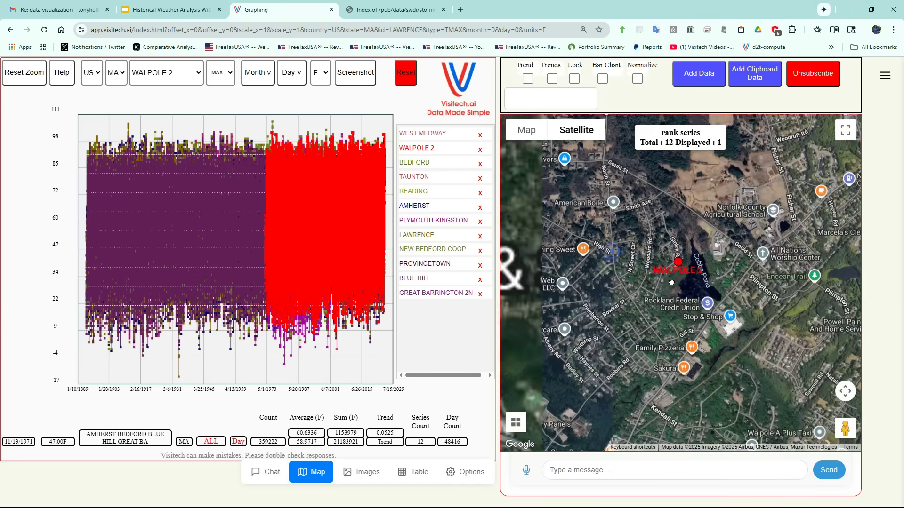
{"action": "scroll", "coordinate": [677, 269], "scroll_direction": "up", "scroll_amount": 2}
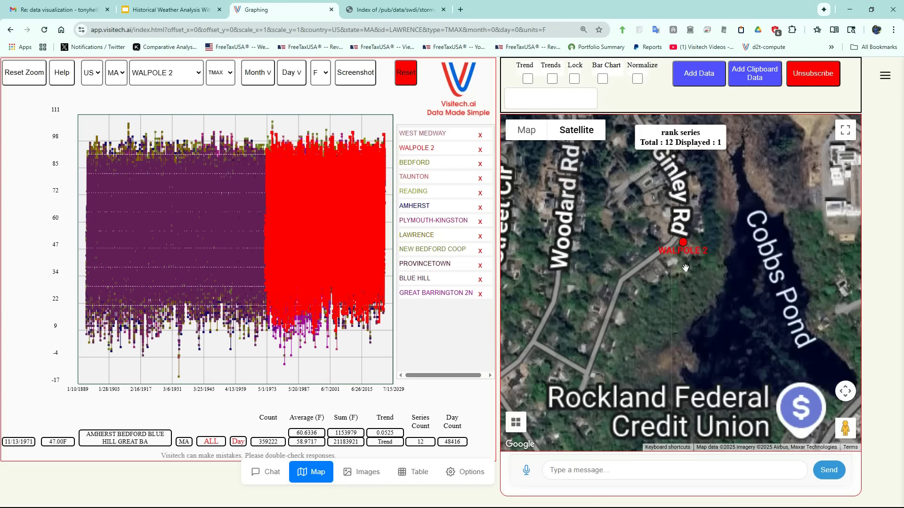
{"action": "scroll", "coordinate": [685, 267], "scroll_direction": "down", "scroll_amount": 2}
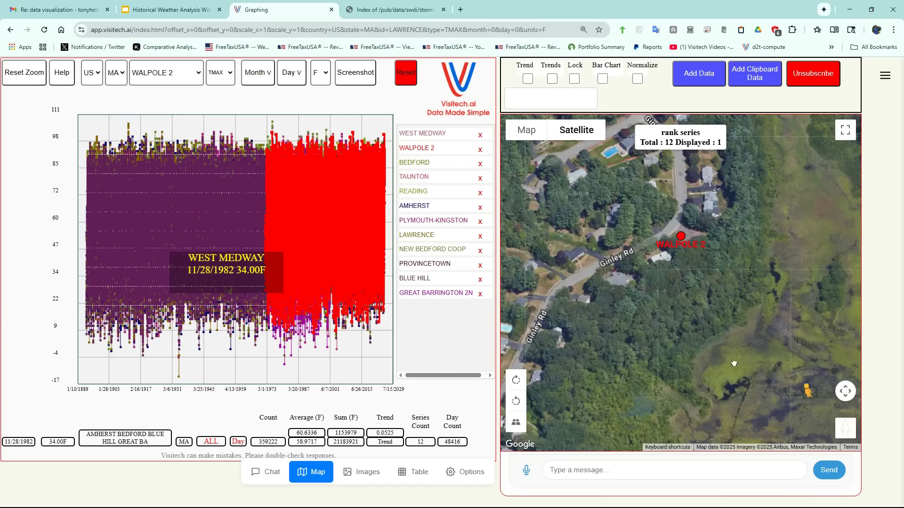
{"action": "left_click_drag", "start_coordinate": [733, 364], "coordinate": [665, 231]}
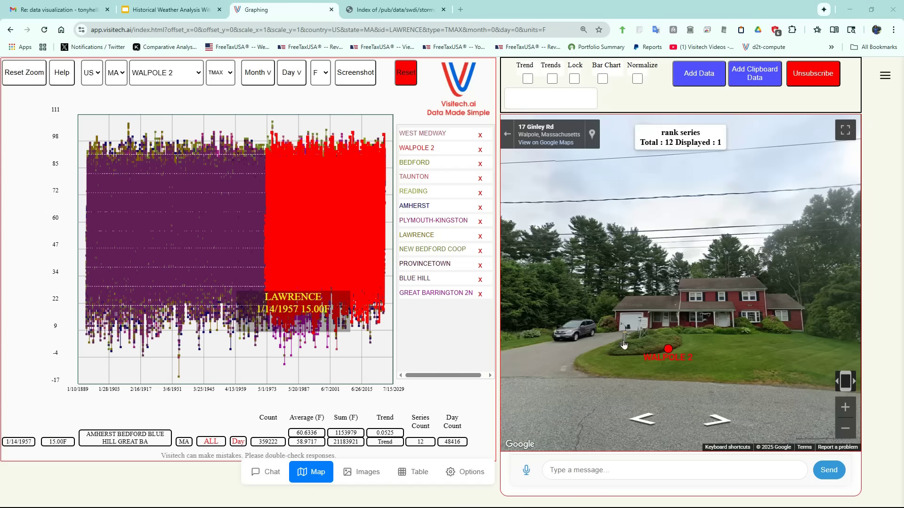
{"action": "left_click", "coordinate": [623, 345]}
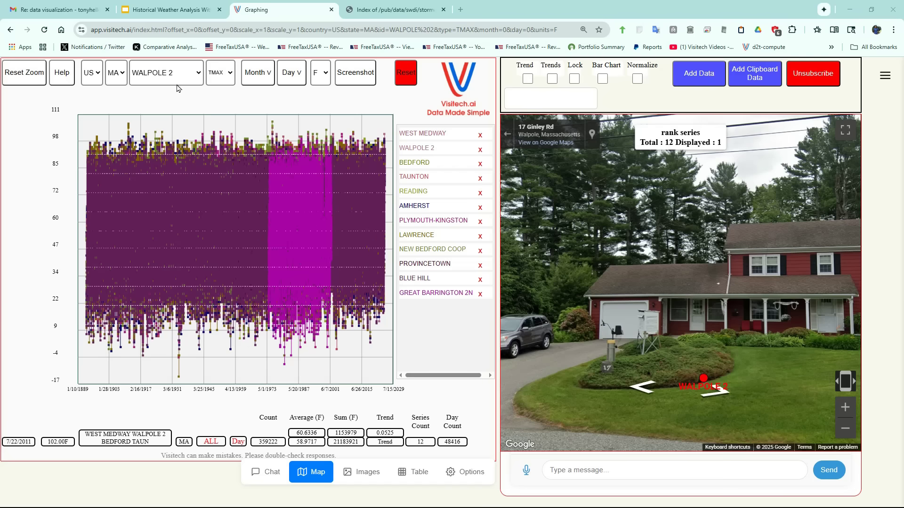
Chart only the BLUE HILL station and show its location on the satellite map
{"action": "left_click", "coordinate": [175, 75]}
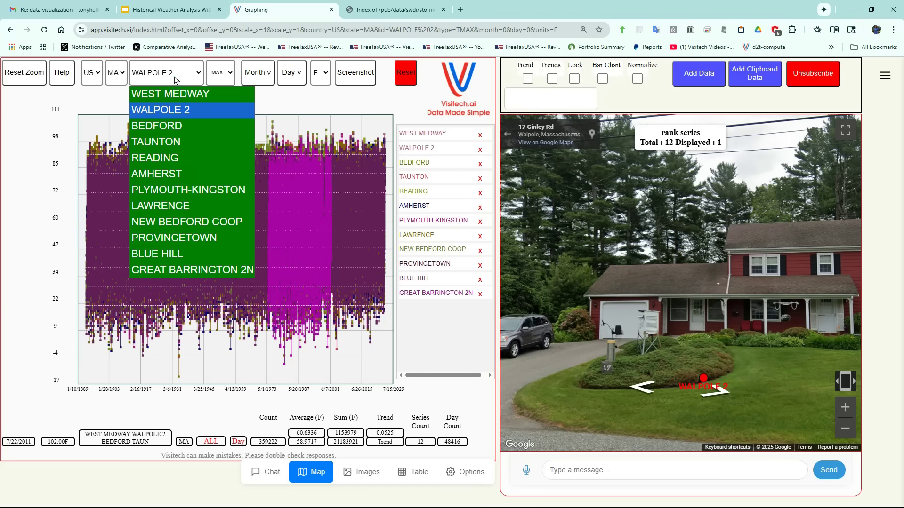
{"action": "left_click", "coordinate": [175, 254]}
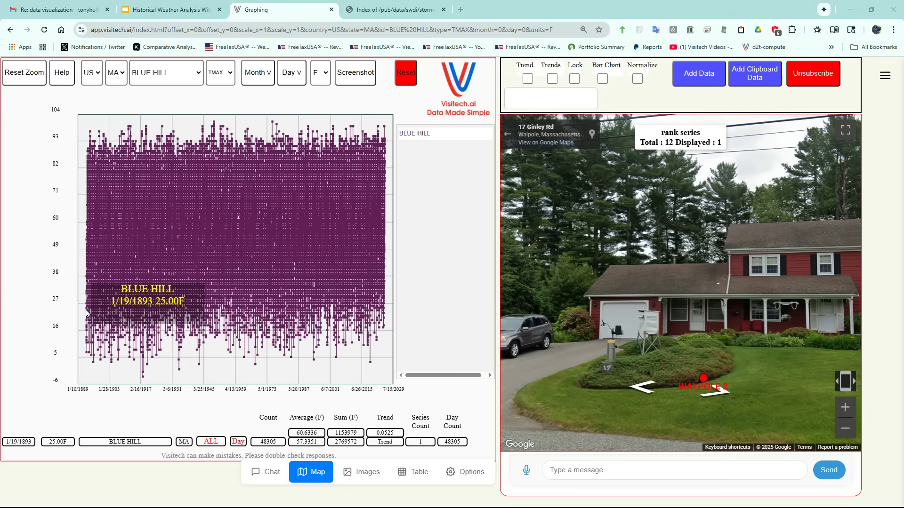
{"action": "left_click", "coordinate": [375, 342]}
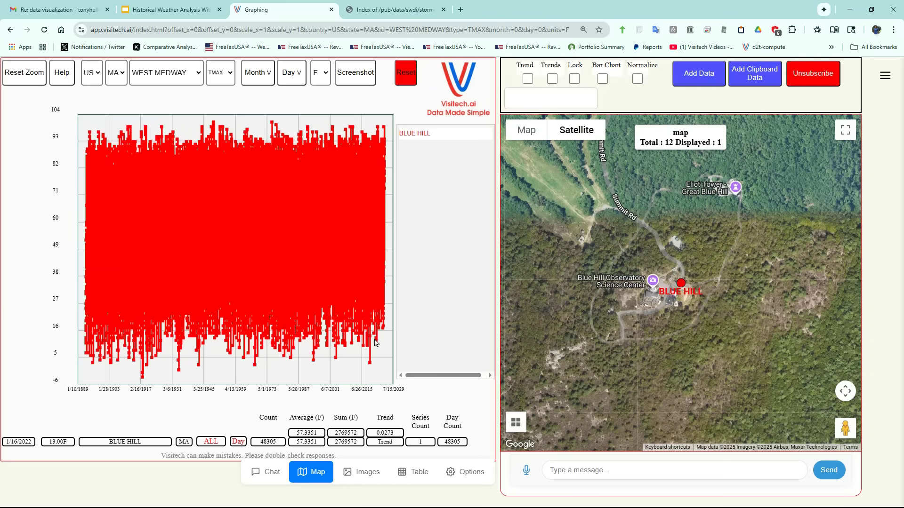
View the Blue Hill Observatory weather shelters at street level and begin dictating 'graph'
{"action": "left_click_drag", "start_coordinate": [846, 428], "coordinate": [678, 287]}
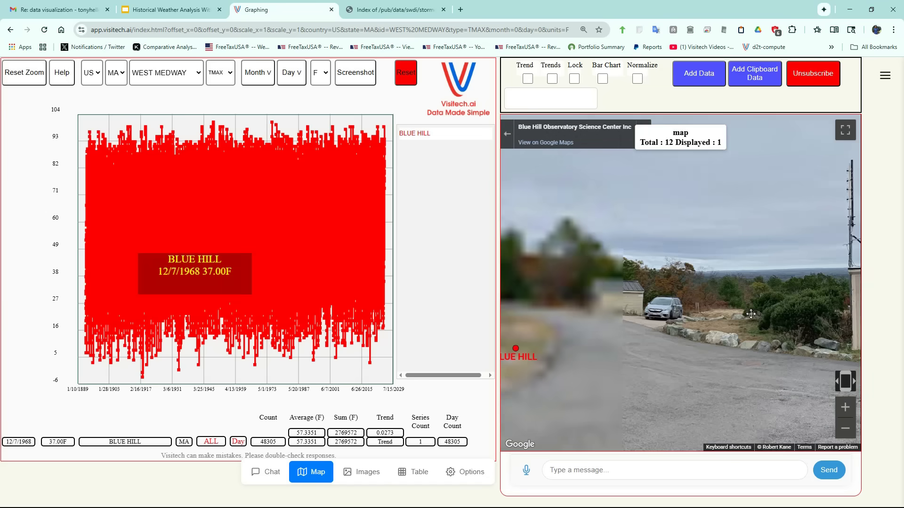
{"action": "left_click", "coordinate": [703, 318]}
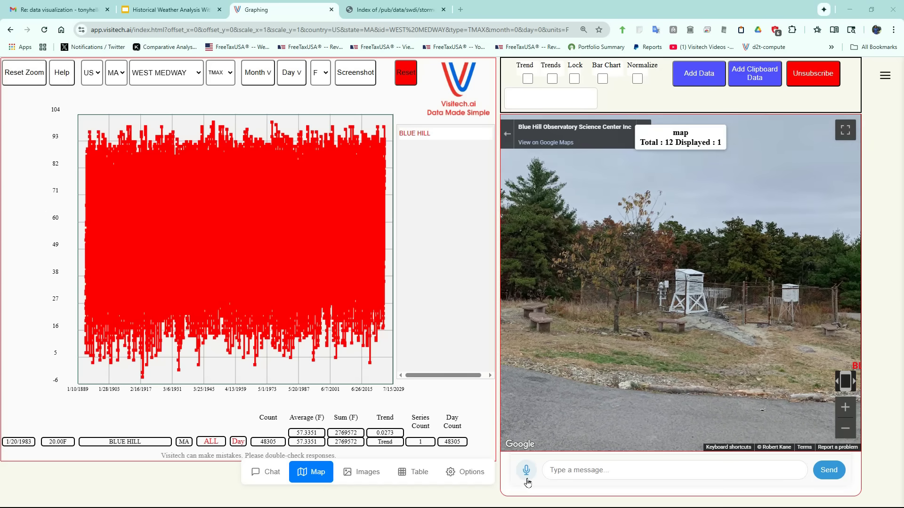
{"action": "left_click", "coordinate": [526, 475]}
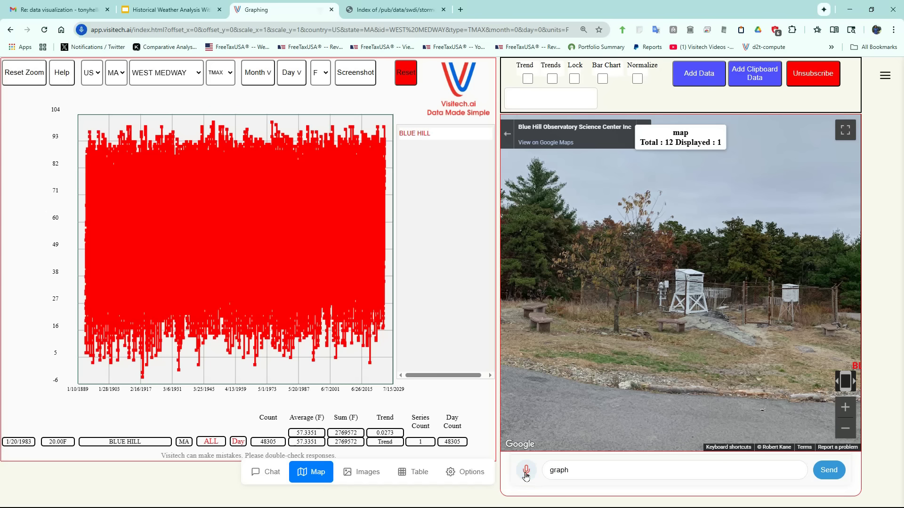
Send 'graph by year' to overlay Blue Hill as 133 yearly series from average_1893
{"action": "left_click", "coordinate": [526, 476]}
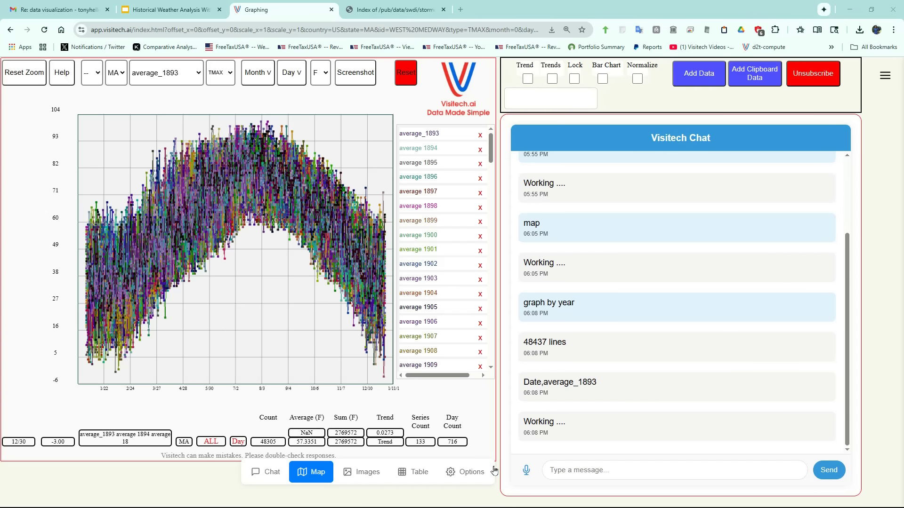
Dictate 'rank series' and highlight years 2012, 1949, 2016, 2013, 1989 and 1900
{"action": "left_click", "coordinate": [526, 473]}
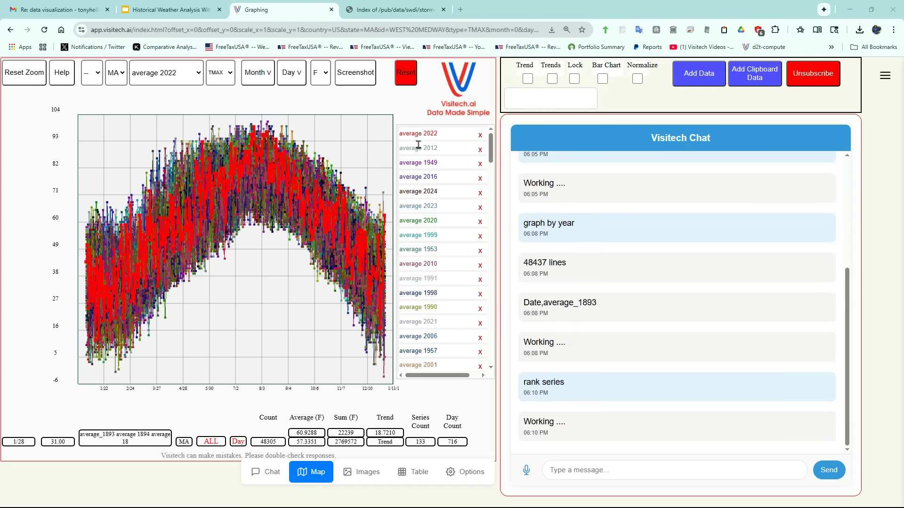
{"action": "left_click", "coordinate": [419, 150]}
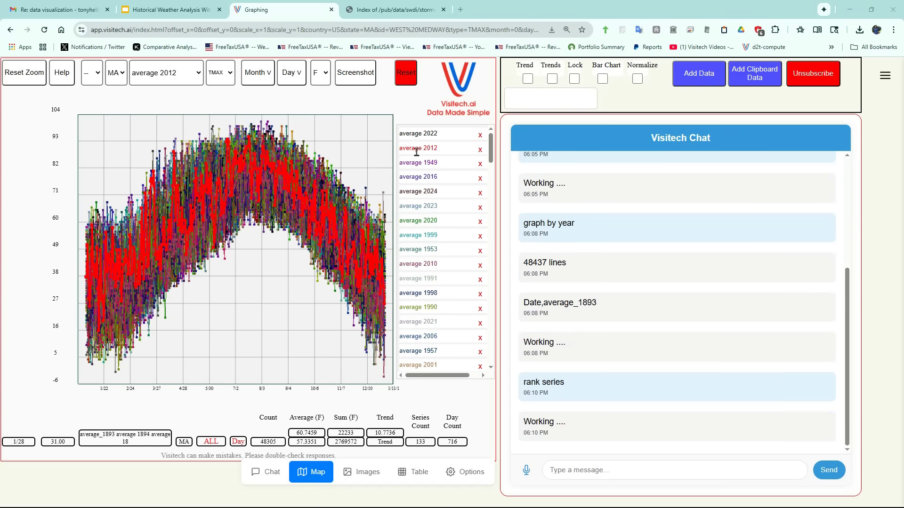
{"action": "left_click", "coordinate": [415, 163]}
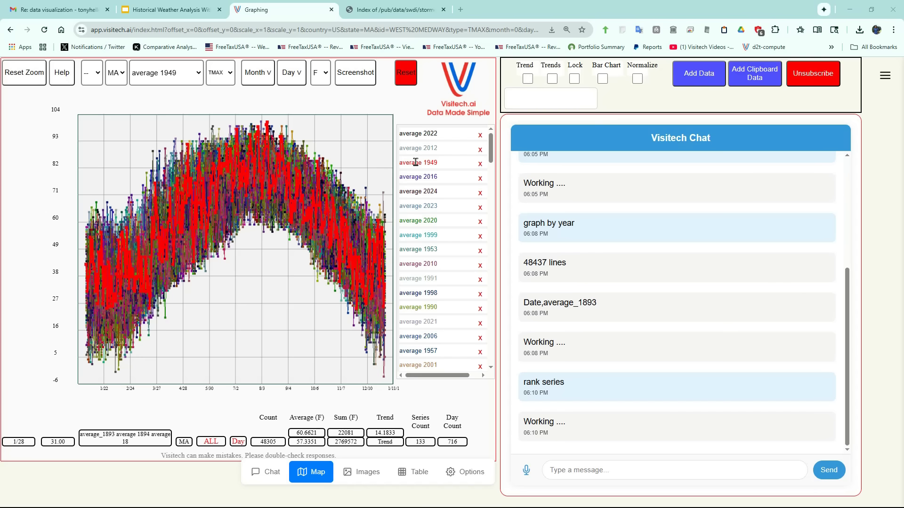
{"action": "left_click", "coordinate": [413, 175]}
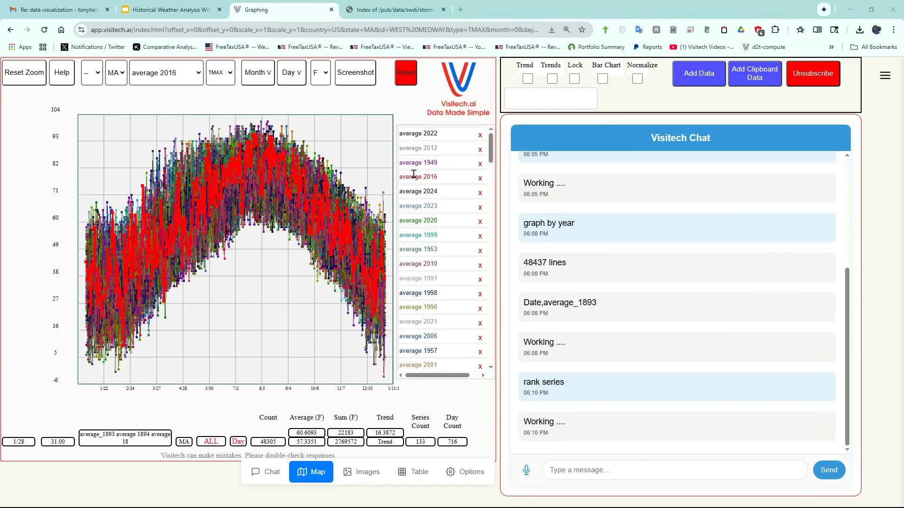
{"action": "left_click", "coordinate": [212, 131]}
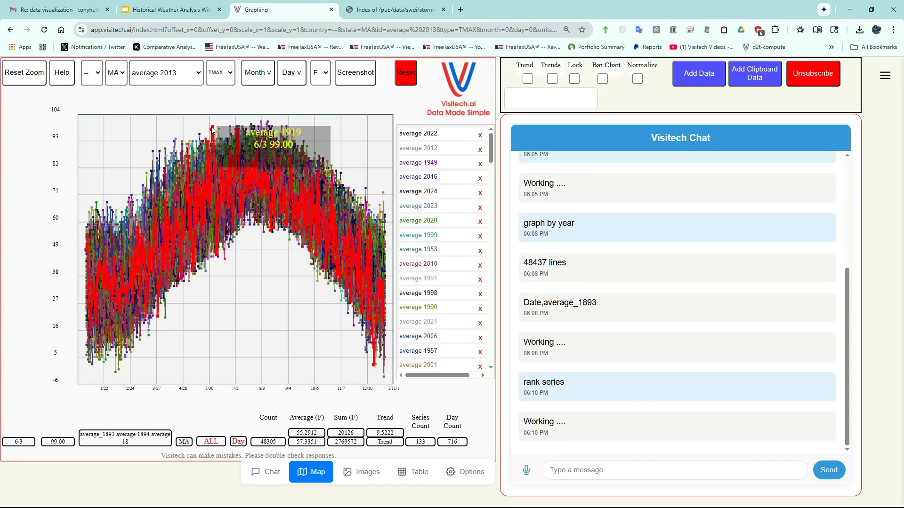
{"action": "left_click", "coordinate": [176, 143]}
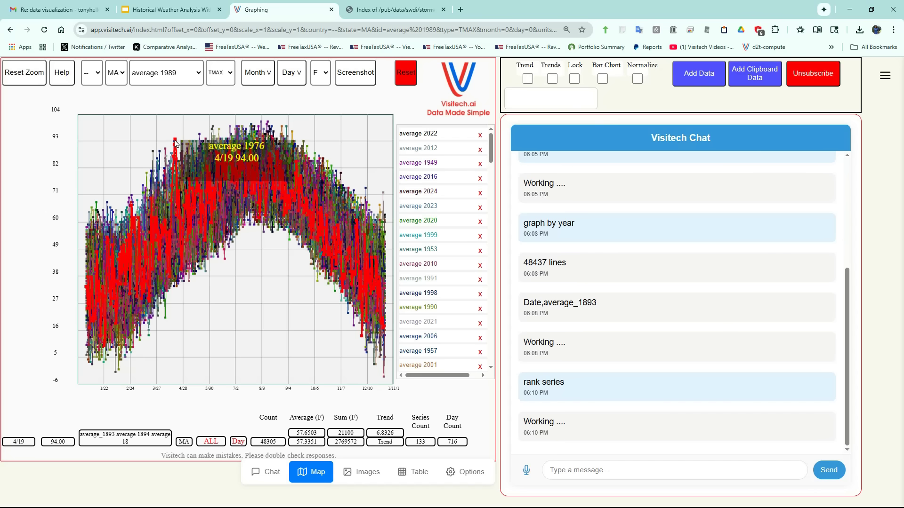
{"action": "left_click", "coordinate": [155, 155]}
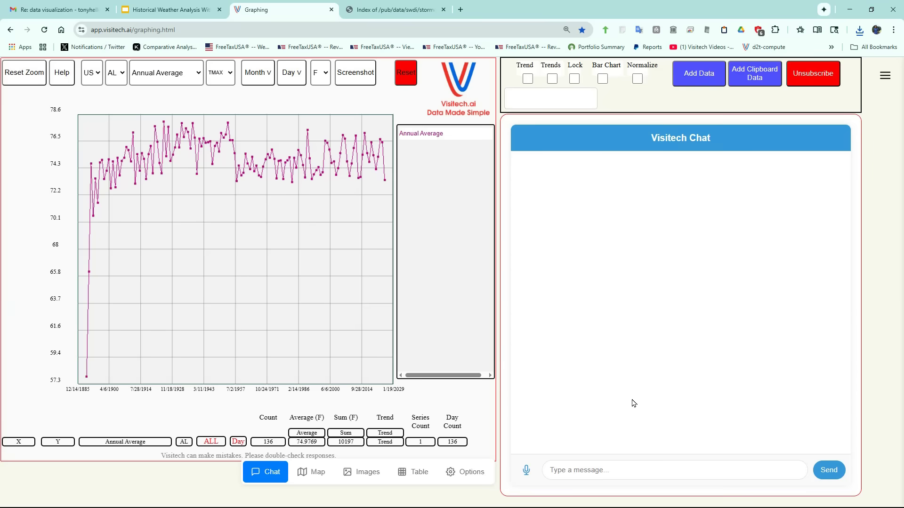
Ask for Indiana's longest stretch of days over 95 degrees, then dictate a drought request
{"action": "left_click", "coordinate": [526, 471]}
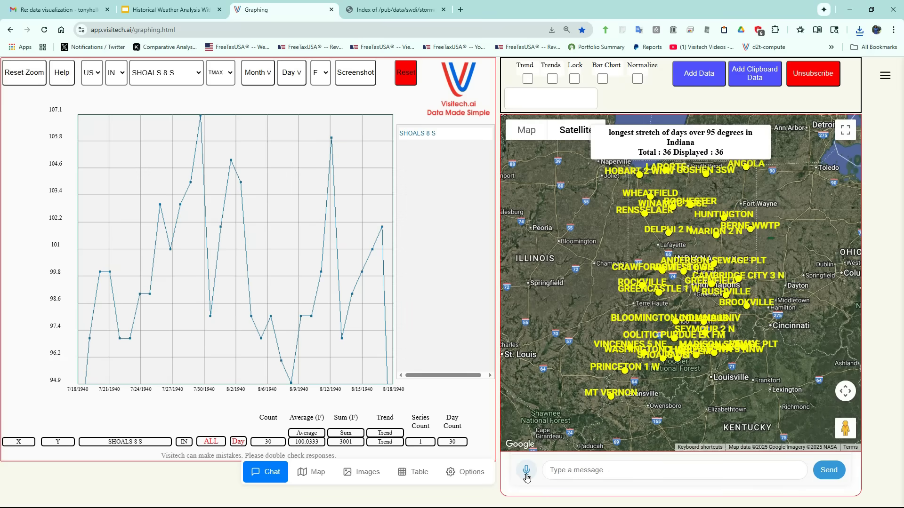
{"action": "mouse_move", "coordinate": [332, 143]}
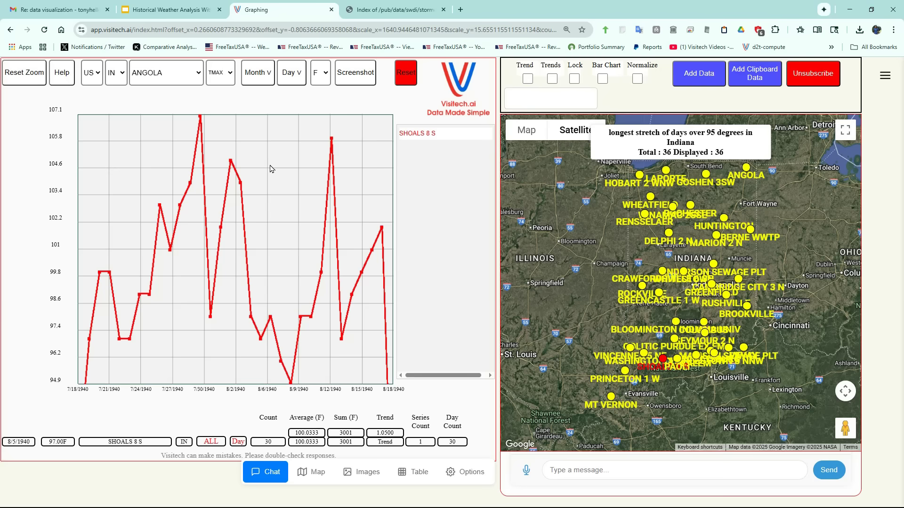
{"action": "left_click", "coordinate": [528, 472]}
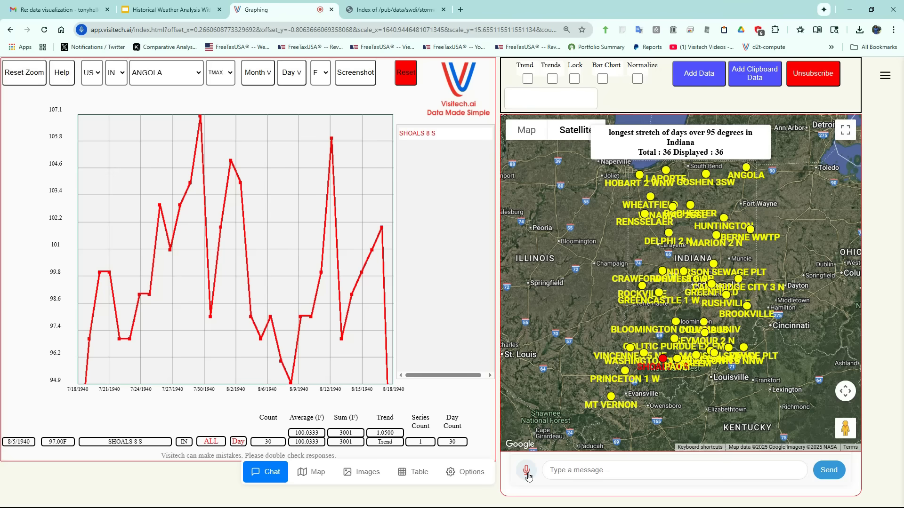
Send the drought request and show only Massachusetts, whose lowest point is -4.89 on 12/17/1965
{"action": "left_click", "coordinate": [528, 473]}
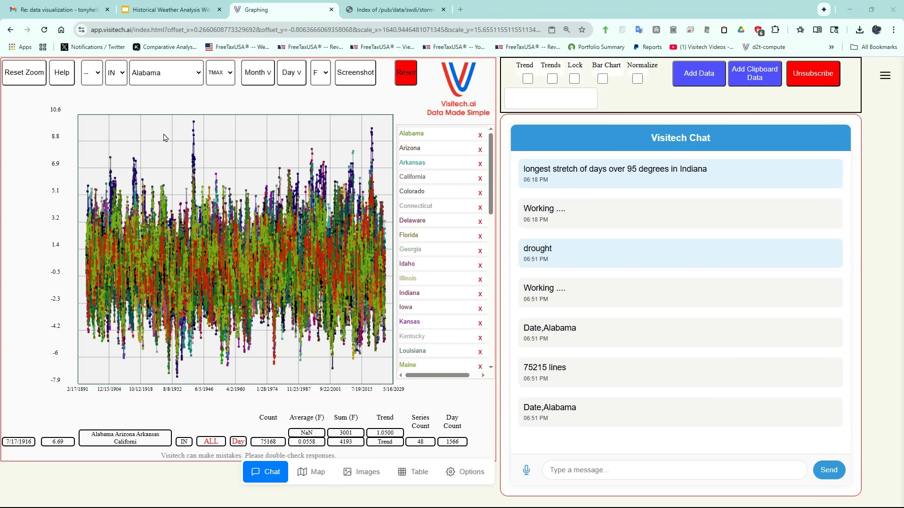
{"action": "left_click", "coordinate": [177, 73]}
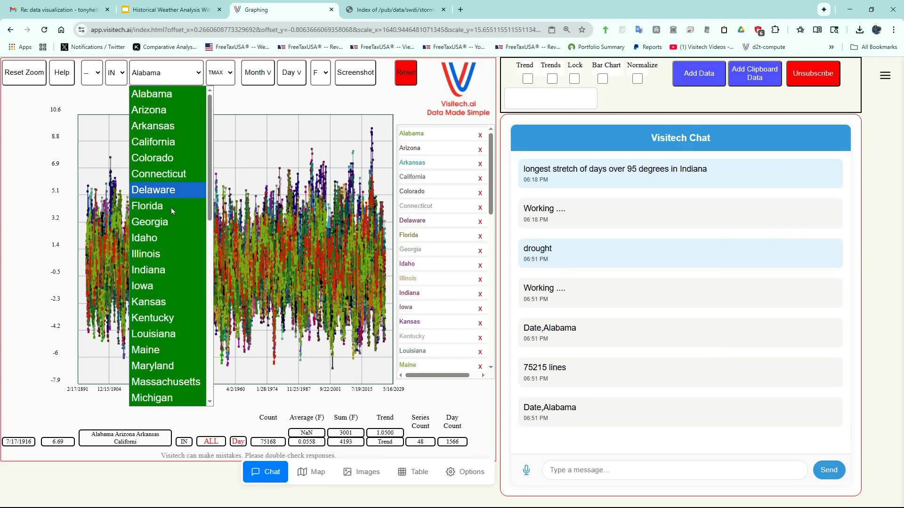
{"action": "left_click", "coordinate": [163, 384]}
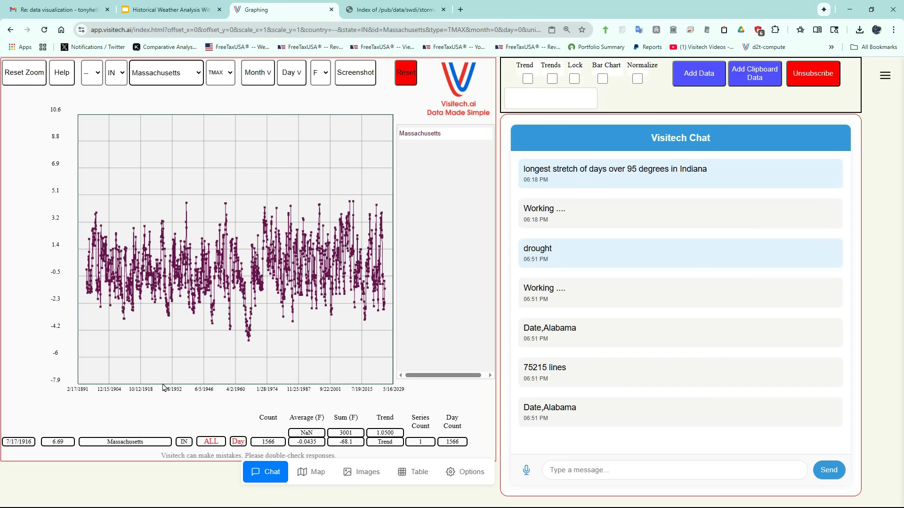
{"action": "mouse_move", "coordinate": [249, 343]}
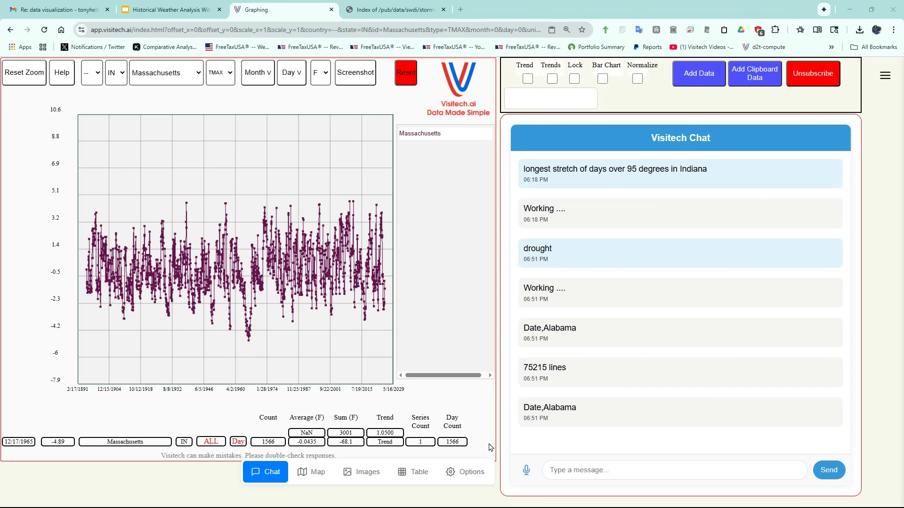
Request the drought map by voice and step it back month by month to July 1965
{"action": "left_click", "coordinate": [526, 472]}
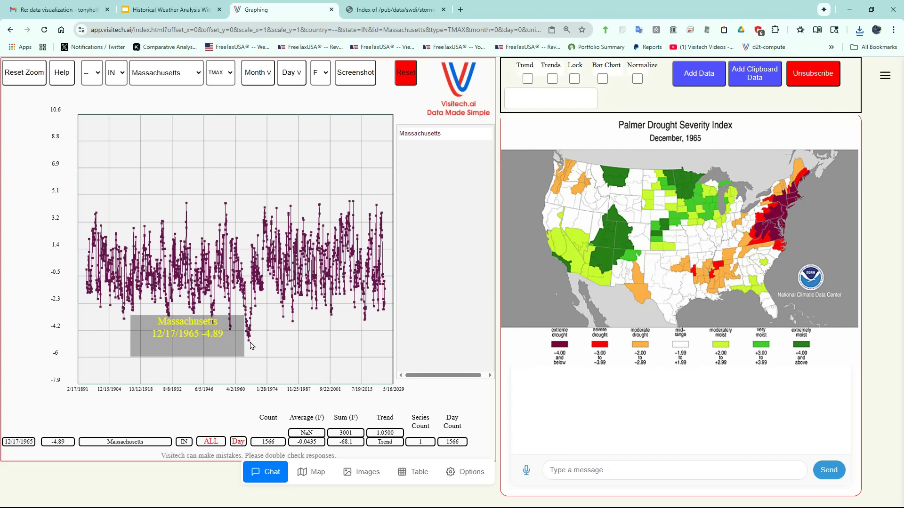
{"action": "key", "text": "shift"}
{"action": "key", "text": "shift"}
{"action": "key", "text": "shift+Left"}
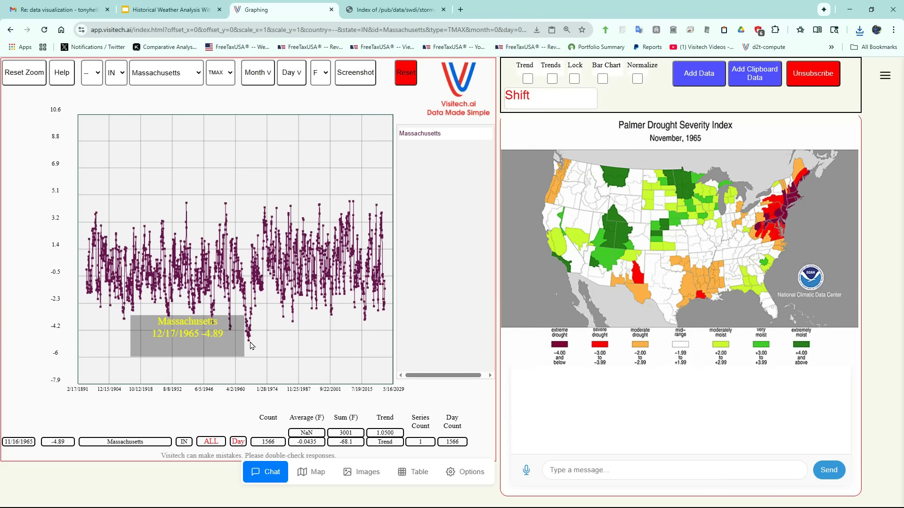
{"action": "key", "text": "shift+Left"}
{"action": "key", "text": "shift+Left"}
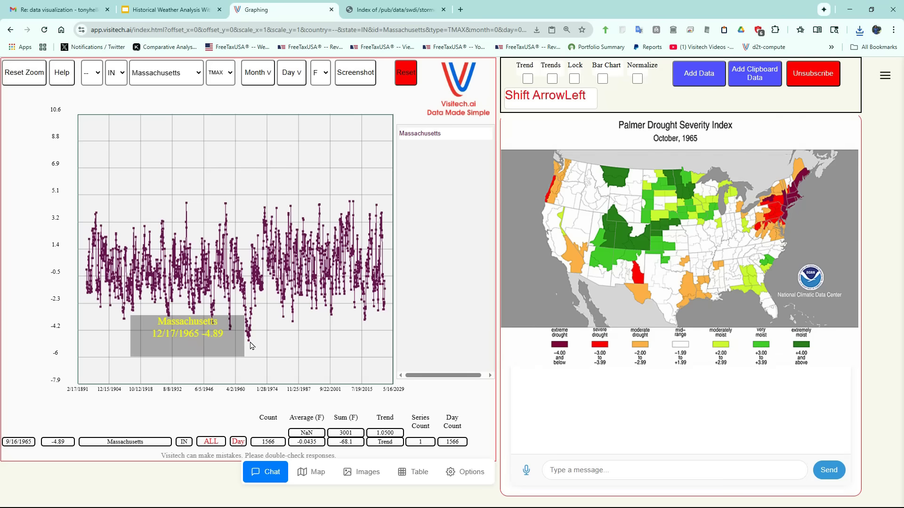
{"action": "key", "text": "shift+Left"}
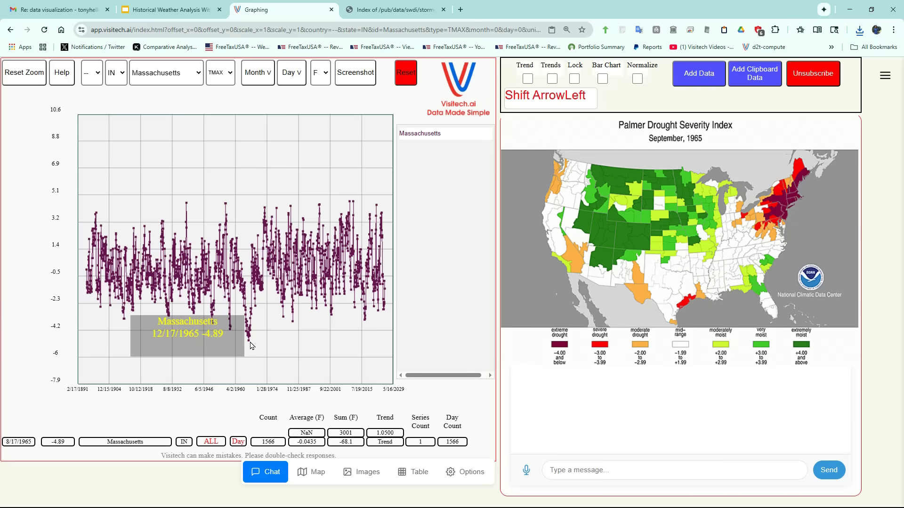
{"action": "key", "text": "shift+Left"}
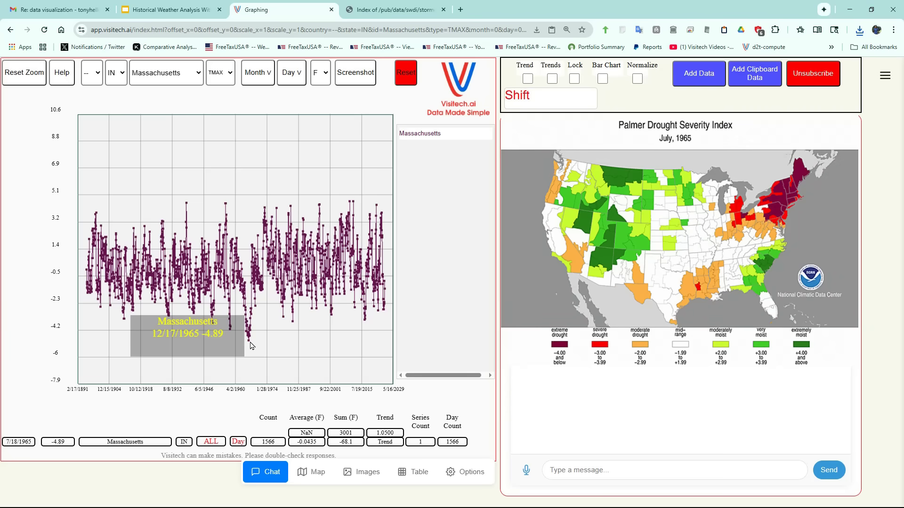
{"action": "left_click", "coordinate": [251, 346]}
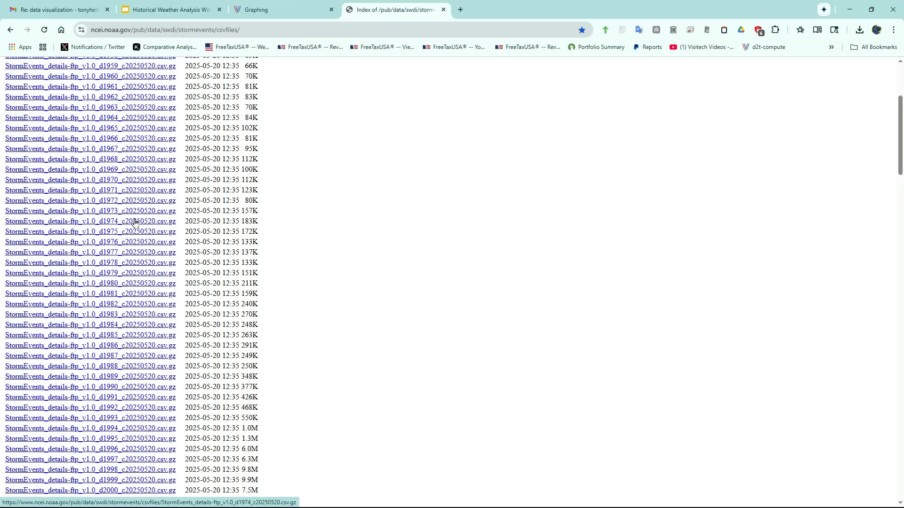
Return to the Visitech graphing tab with the 1974 StormEvents details file downloaded
{"action": "key", "text": "ctrl+shift+Tab"}
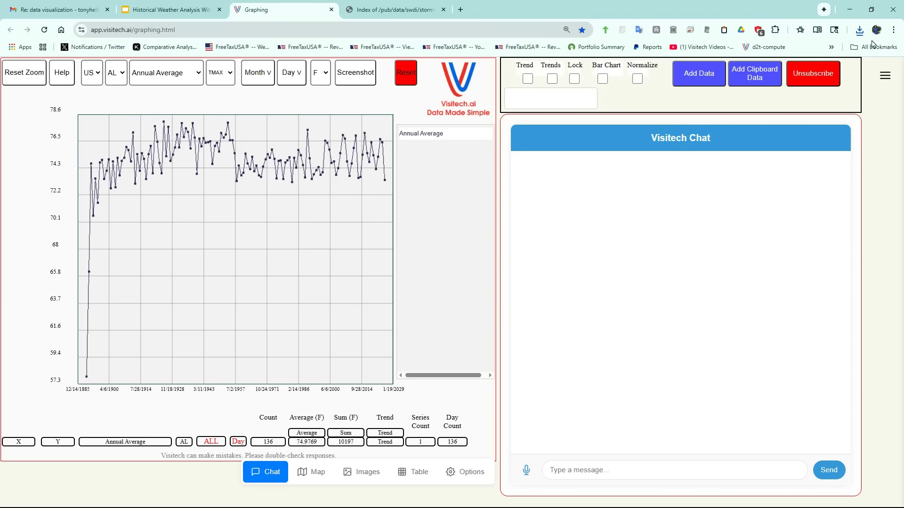
Load the downloaded 1974 StormEvents file into Visitech, mapping 1000 of its 5375 events
{"action": "left_click", "coordinate": [859, 31]}
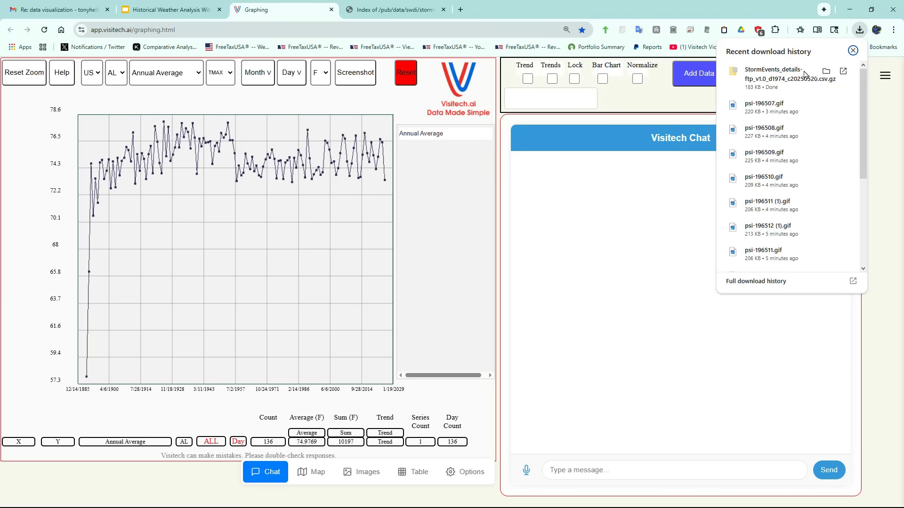
{"action": "left_click_drag", "start_coordinate": [806, 78], "coordinate": [278, 217]}
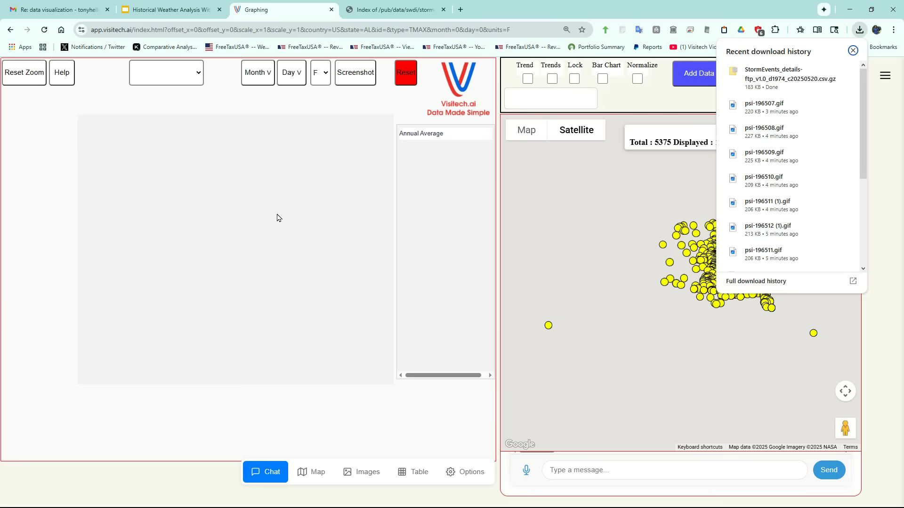
{"action": "left_click", "coordinate": [662, 152]}
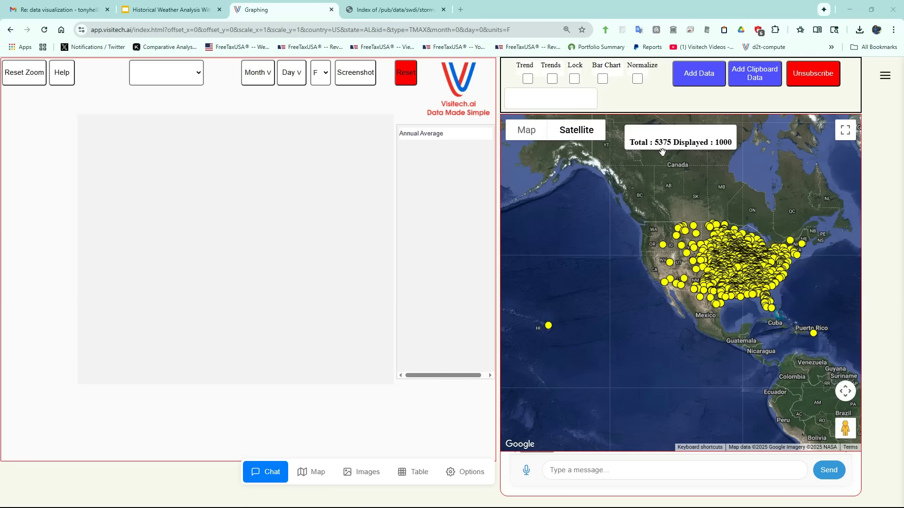
Chart the daily count of 1974 tornadoes, peaking at 239 on 4/3/1974
{"action": "left_click", "coordinate": [419, 472]}
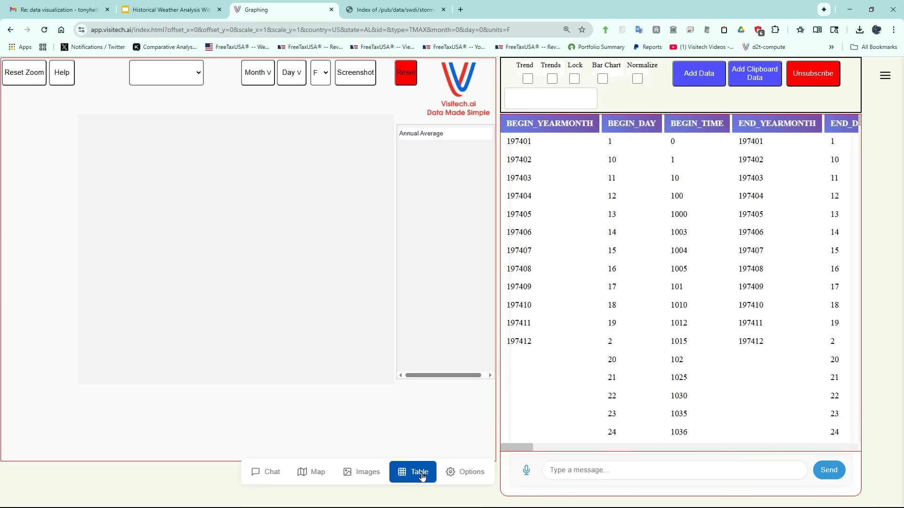
{"action": "scroll", "coordinate": [727, 177], "scroll_direction": "right", "scroll_amount": 5}
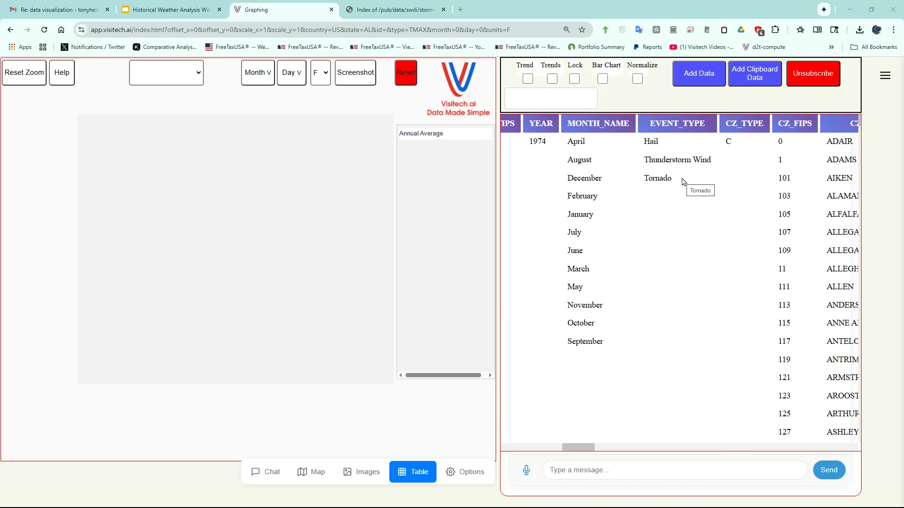
{"action": "left_click", "coordinate": [796, 475]}
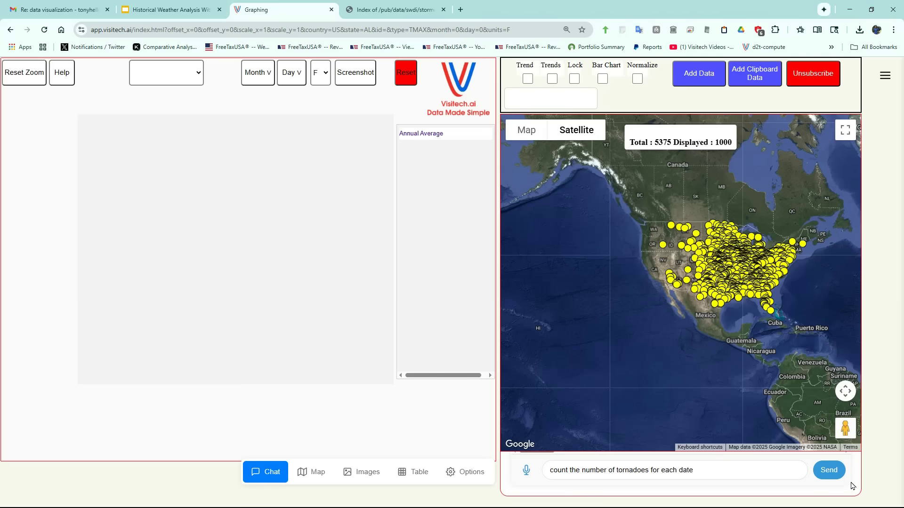
{"action": "left_click", "coordinate": [830, 471]}
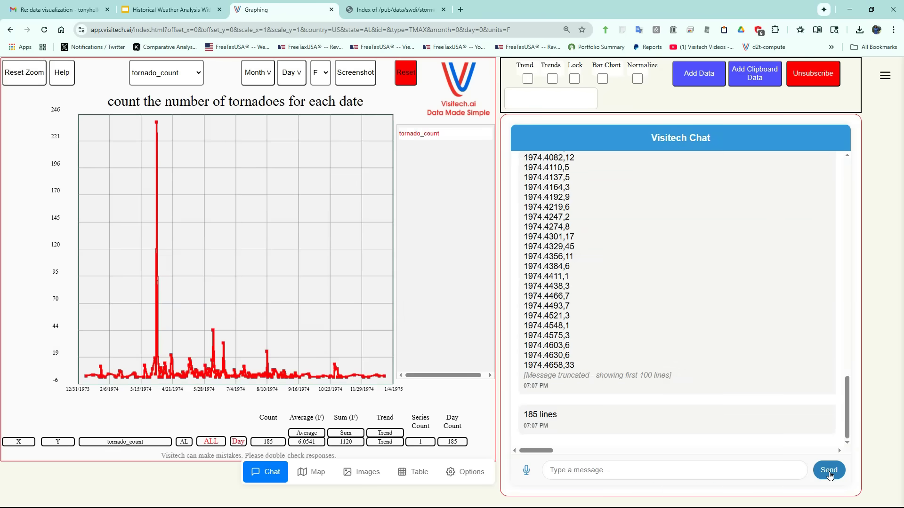
{"action": "mouse_move", "coordinate": [157, 126]}
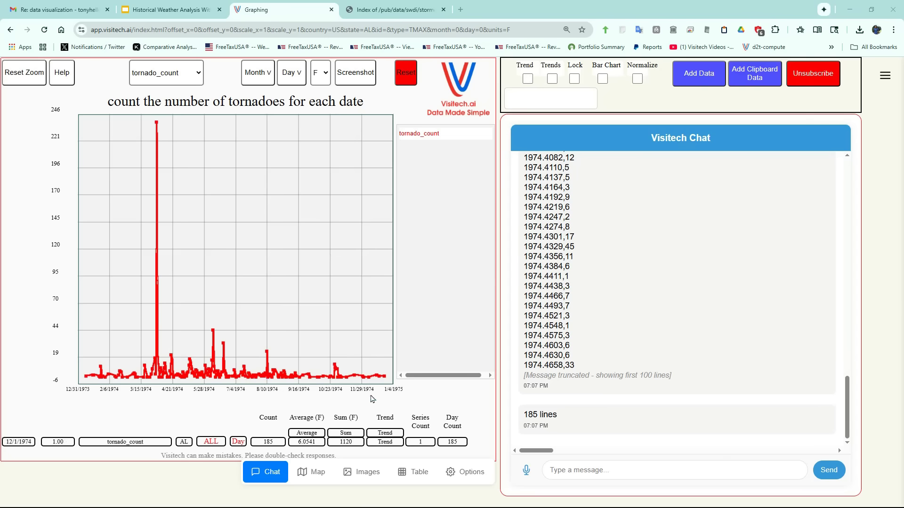
Map the tornadoes of 3 April 1974 using the 197404, day 3 and Tornado conditions, then reopen the table
{"action": "left_click", "coordinate": [417, 480]}
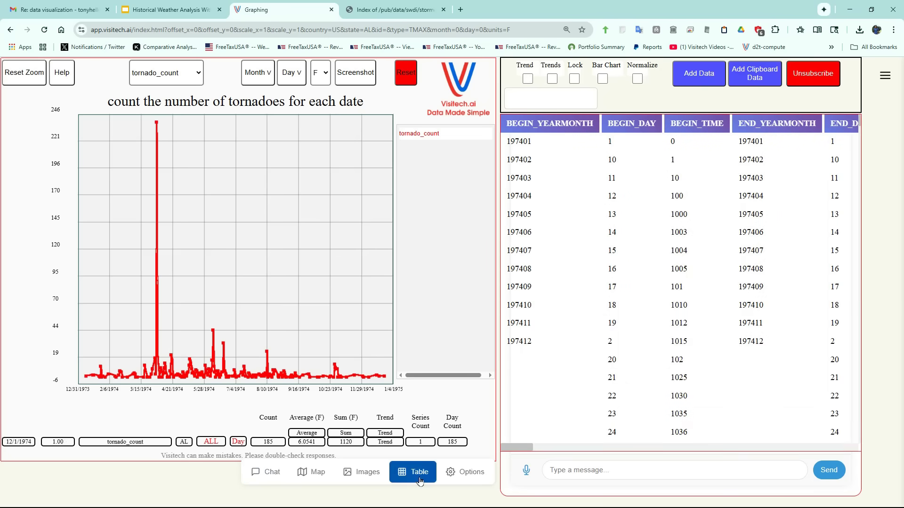
{"action": "left_click", "coordinate": [523, 196]}
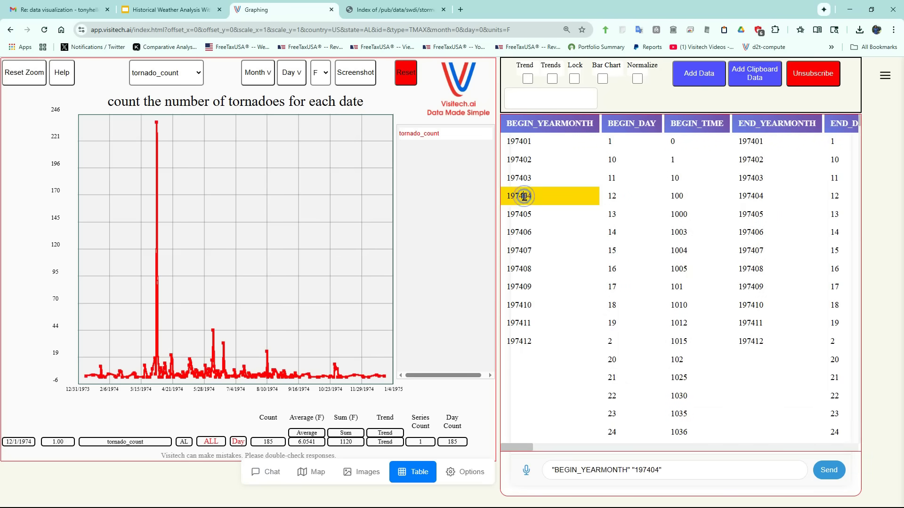
{"action": "scroll", "coordinate": [614, 342], "scroll_direction": "down", "scroll_amount": 7}
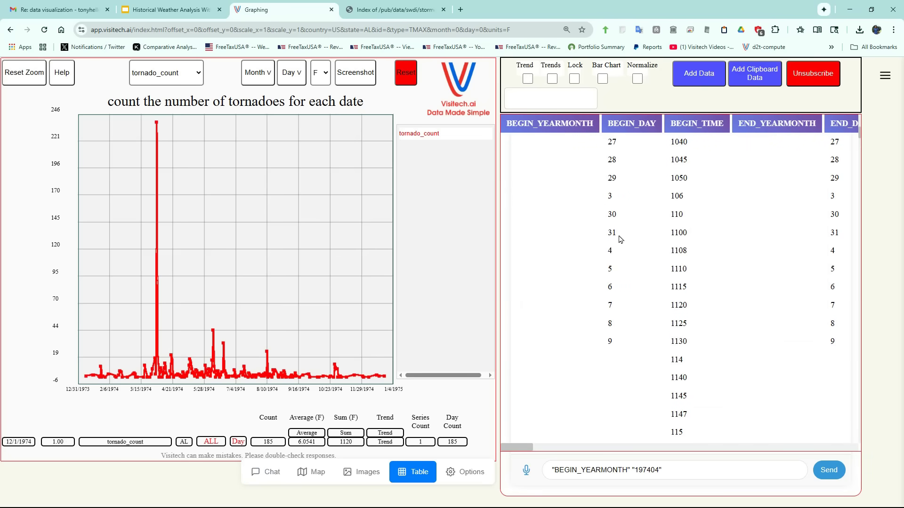
{"action": "left_click", "coordinate": [610, 195]}
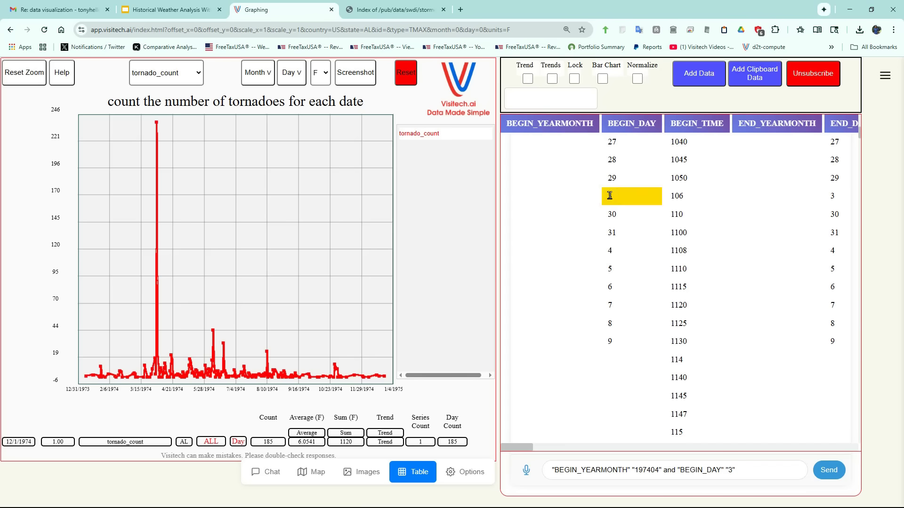
{"action": "scroll", "coordinate": [590, 436], "scroll_direction": "right", "scroll_amount": 5}
{"action": "scroll", "coordinate": [589, 435], "scroll_direction": "left", "scroll_amount": 4}
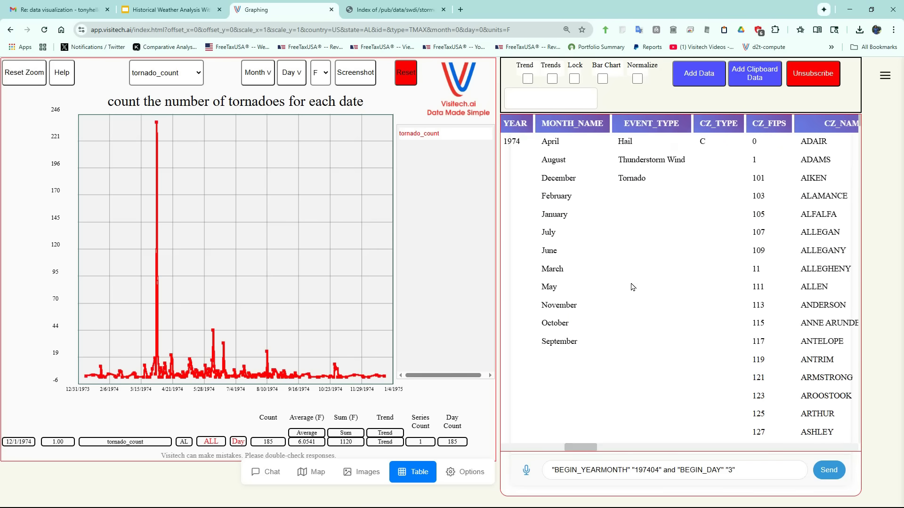
{"action": "left_click", "coordinate": [630, 179]}
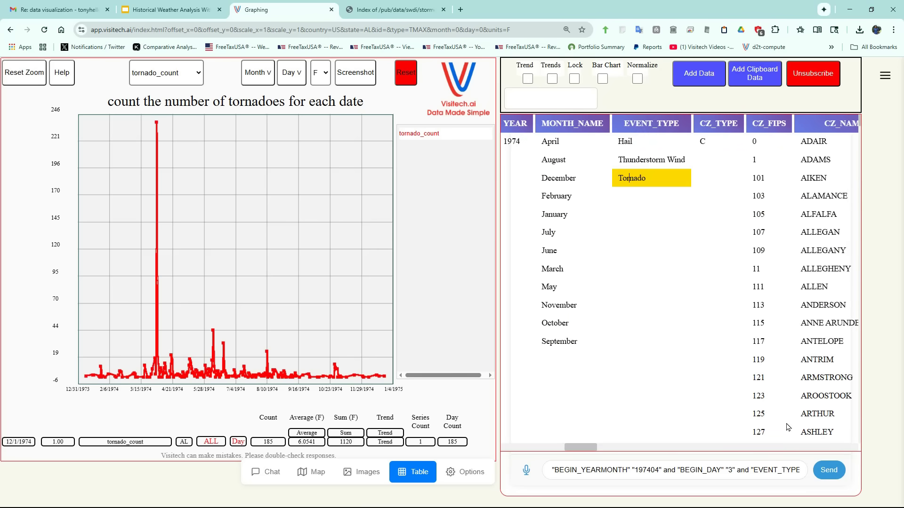
{"action": "left_click", "coordinate": [829, 471]}
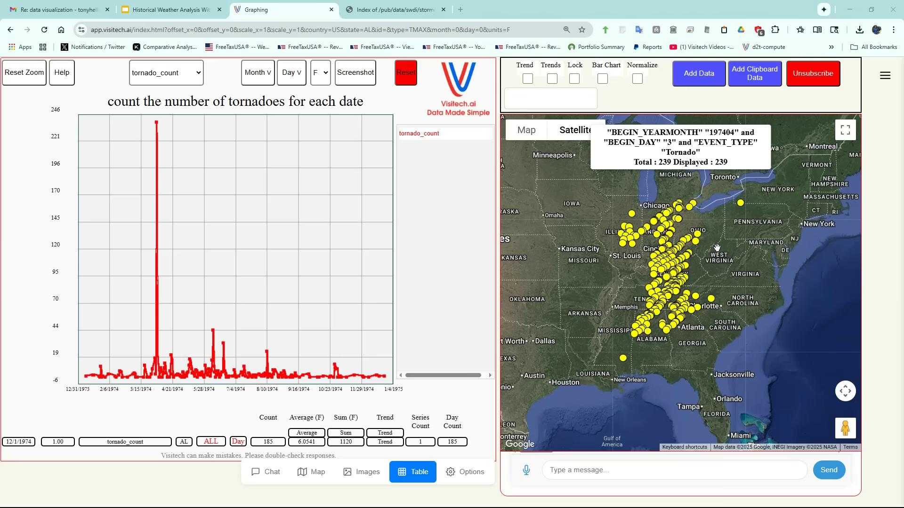
{"action": "left_click", "coordinate": [418, 475]}
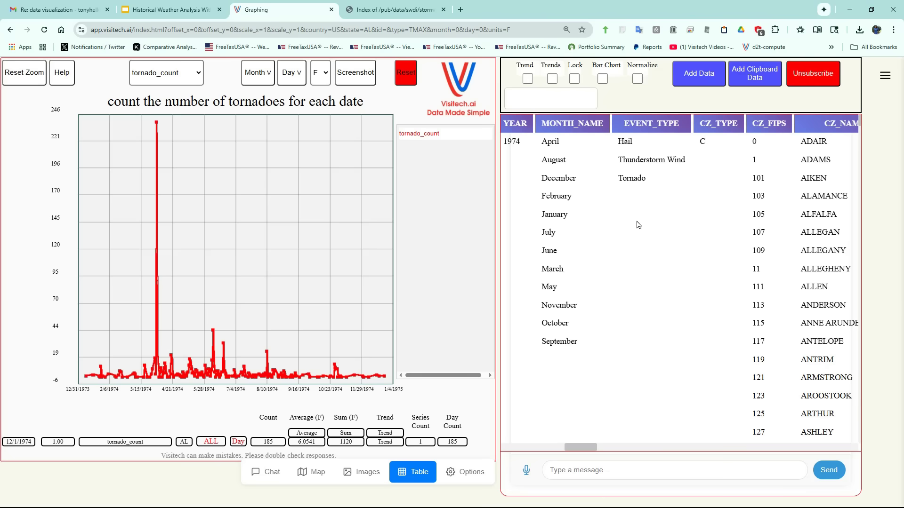
Query the F5 tornadoes of 3 April 1974 using Tornado, F5, 197404 and day 3 conditions
{"action": "left_click_drag", "start_coordinate": [637, 178], "coordinate": [641, 178]}
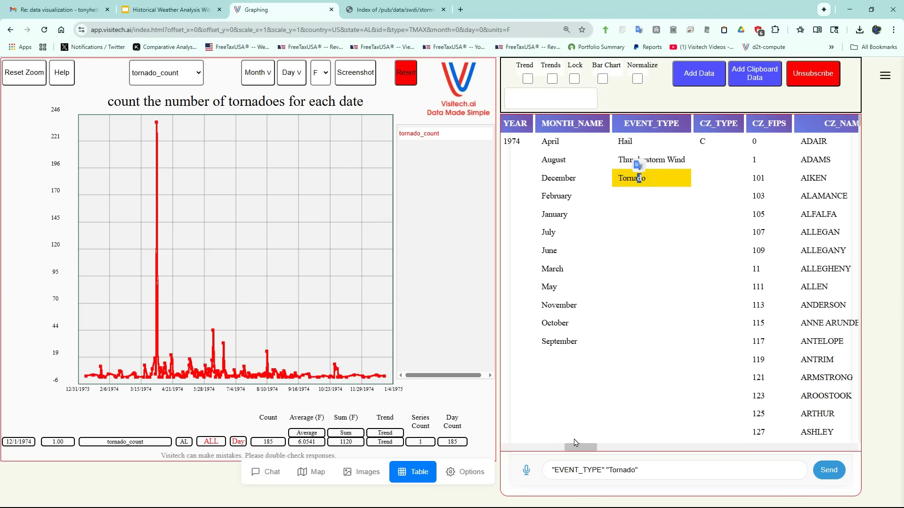
{"action": "left_click_drag", "start_coordinate": [580, 447], "coordinate": [722, 447]}
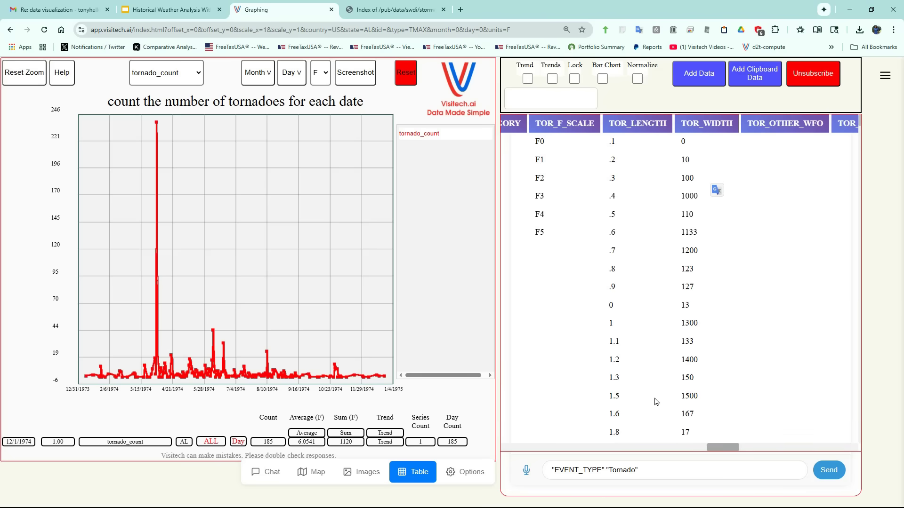
{"action": "left_click", "coordinate": [539, 231]}
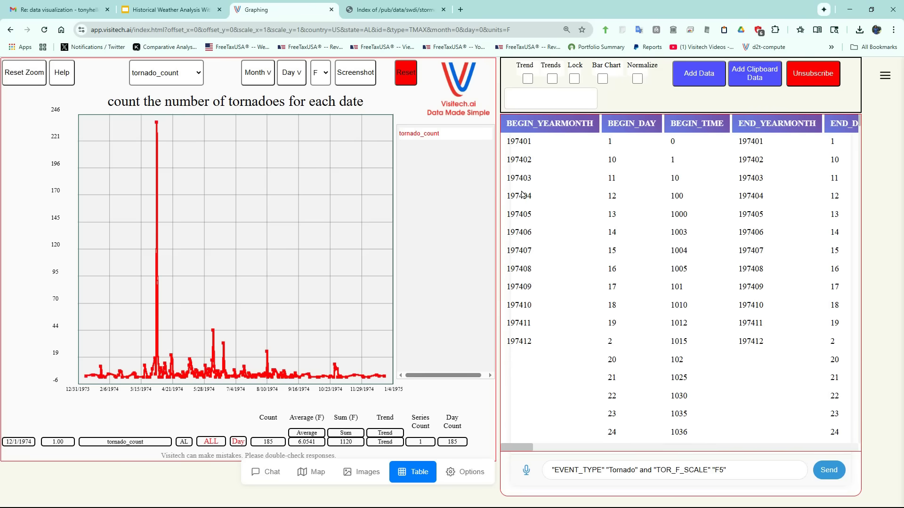
{"action": "left_click", "coordinate": [519, 196]}
{"action": "scroll", "coordinate": [620, 330], "scroll_direction": "down", "scroll_amount": 7}
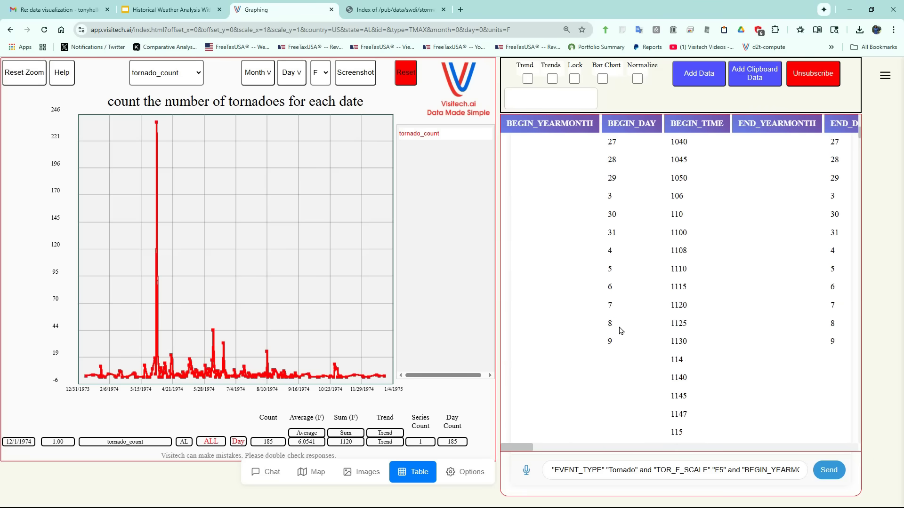
{"action": "left_click", "coordinate": [612, 197]}
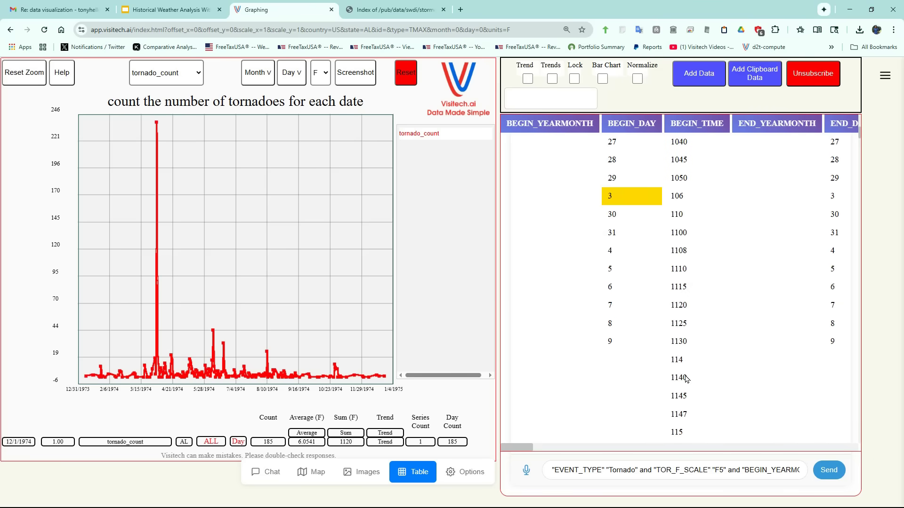
{"action": "left_click", "coordinate": [825, 475]}
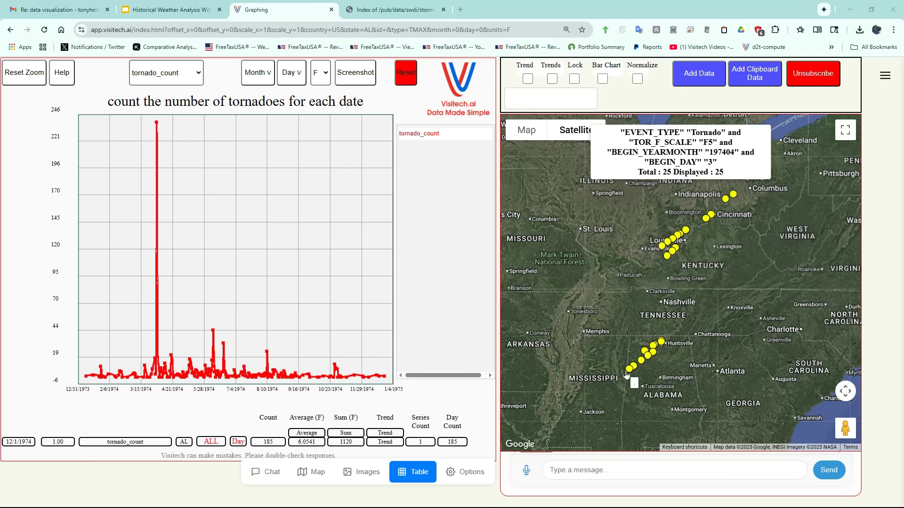
Zoom to the Sulligent F5 tornado marker and inspect its record details
{"action": "scroll", "coordinate": [626, 374], "scroll_direction": "up", "scroll_amount": 6}
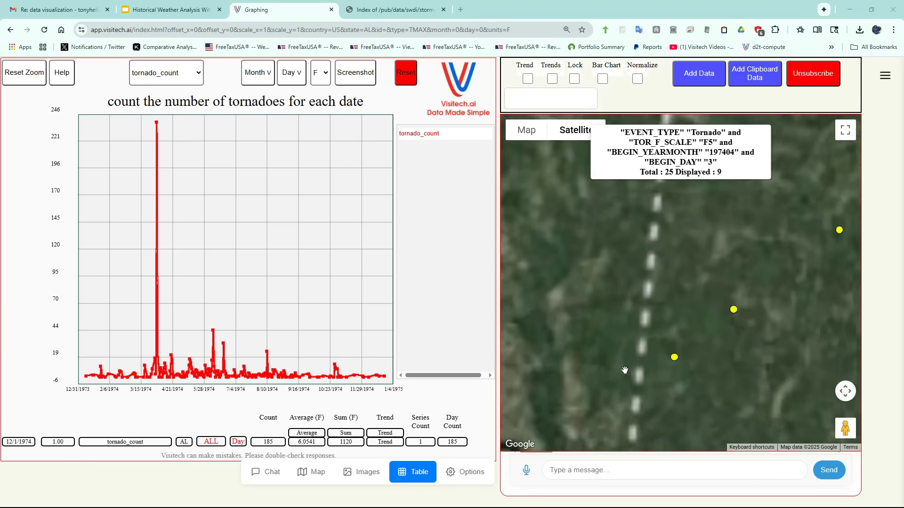
{"action": "left_click", "coordinate": [682, 357]}
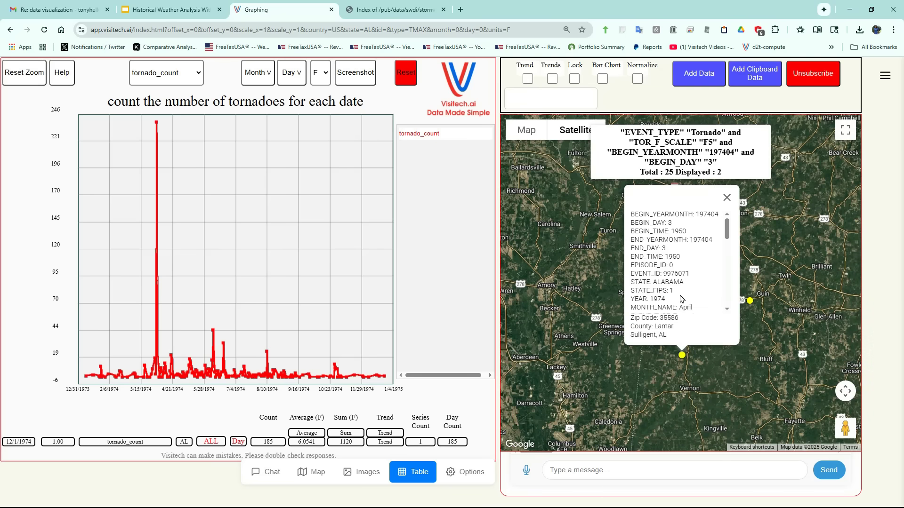
{"action": "scroll", "coordinate": [678, 288], "scroll_direction": "up", "scroll_amount": 5}
{"action": "left_click", "coordinate": [683, 370]}
Drop into Street View at the tornado site, looking down highway AL-17 near Sulligent
{"action": "scroll", "coordinate": [684, 365], "scroll_direction": "down", "scroll_amount": 5}
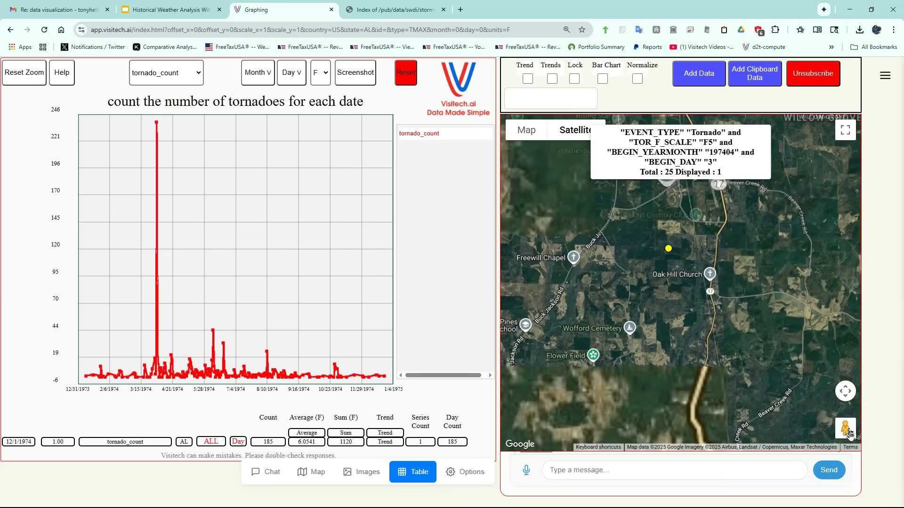
{"action": "left_click_drag", "start_coordinate": [839, 427], "coordinate": [887, 334]}
{"action": "left_click", "coordinate": [606, 330]}
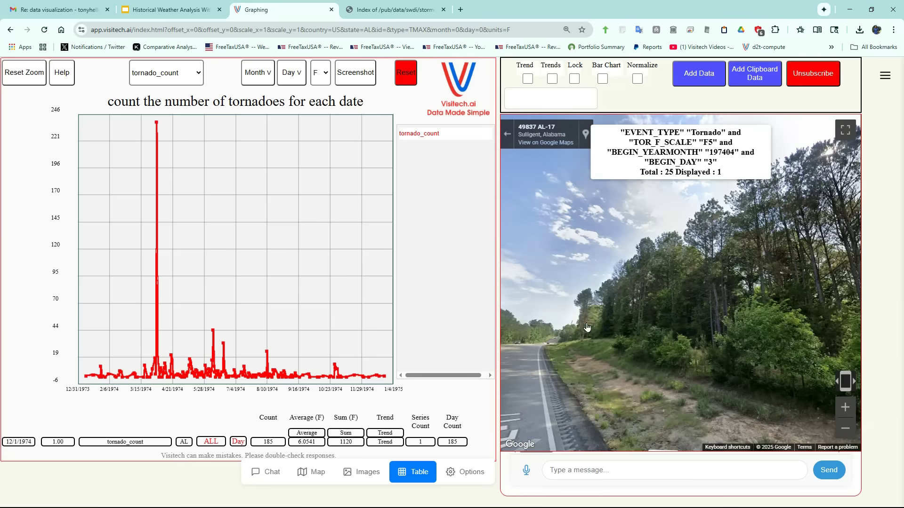
{"action": "left_click", "coordinate": [624, 329]}
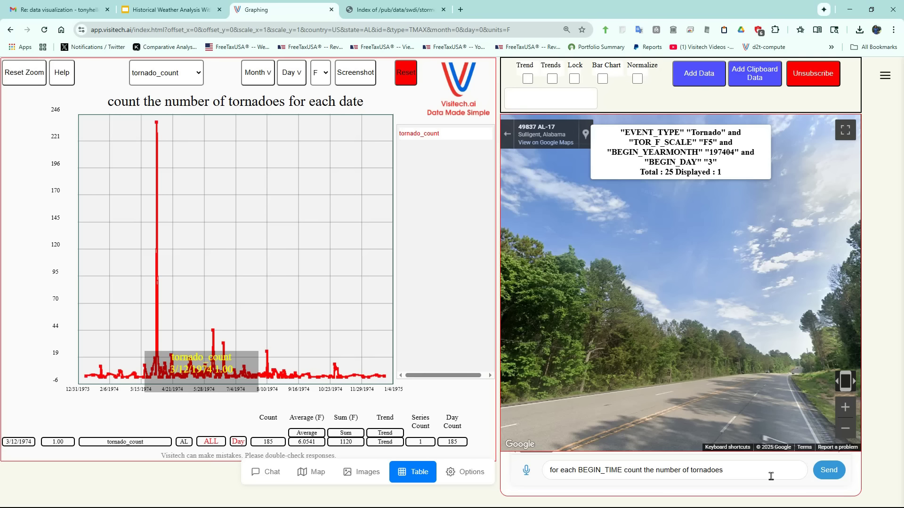
Count 1974 tornadoes by BEGIN_TIME, then by MONTH_NAME, with April highest at 398
{"action": "left_click", "coordinate": [827, 471]}
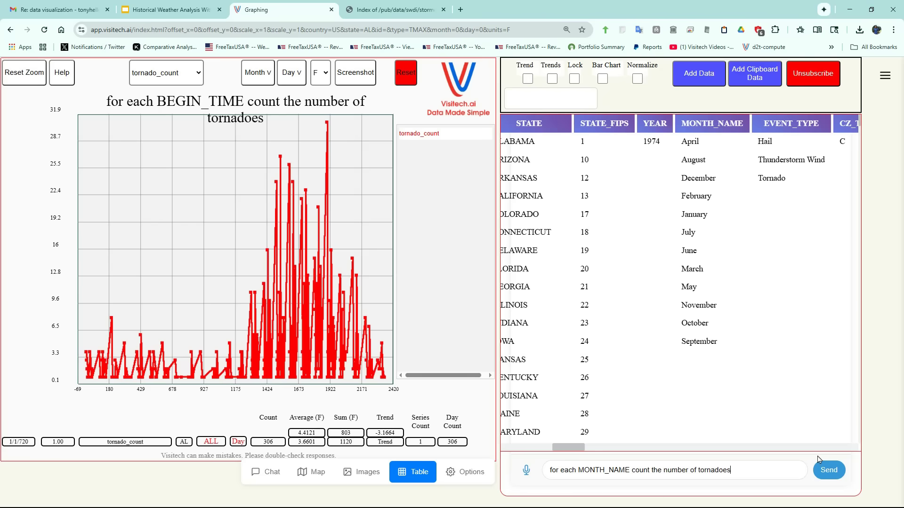
{"action": "left_click", "coordinate": [830, 470]}
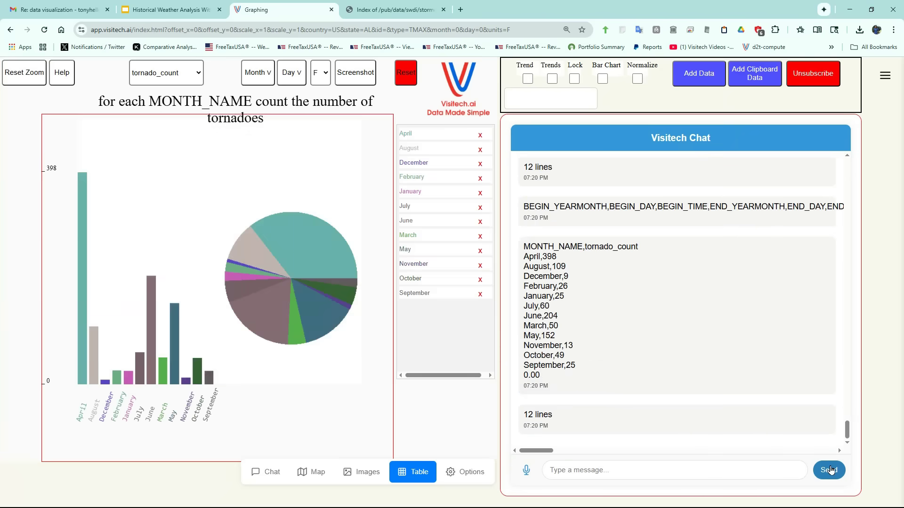
Dictate 'rank serious' to rank the monthly tornado charts: April, then June, then May
{"action": "left_click", "coordinate": [525, 470]}
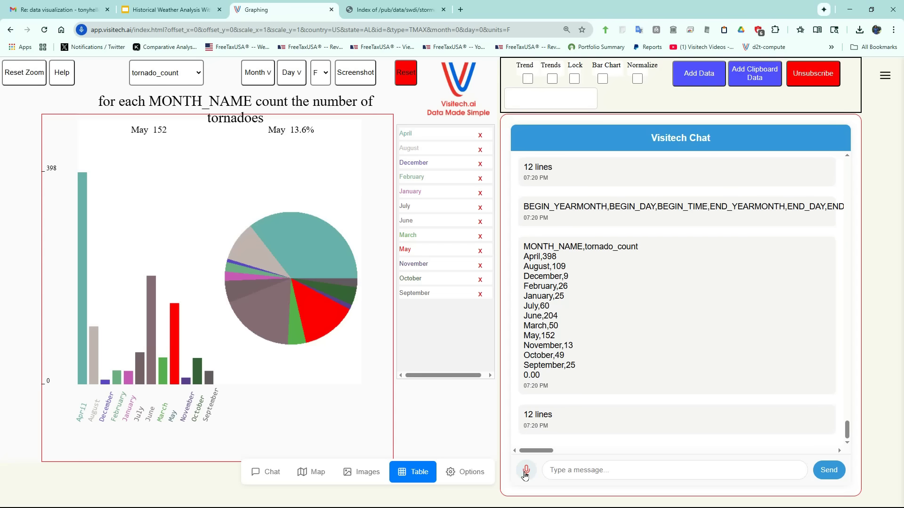
{"action": "left_click", "coordinate": [526, 473]}
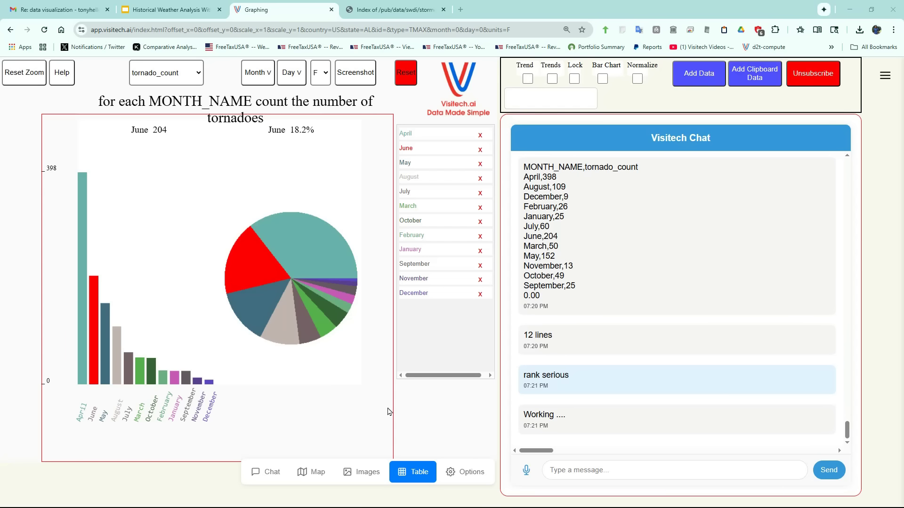
{"action": "left_click", "coordinate": [528, 471]}
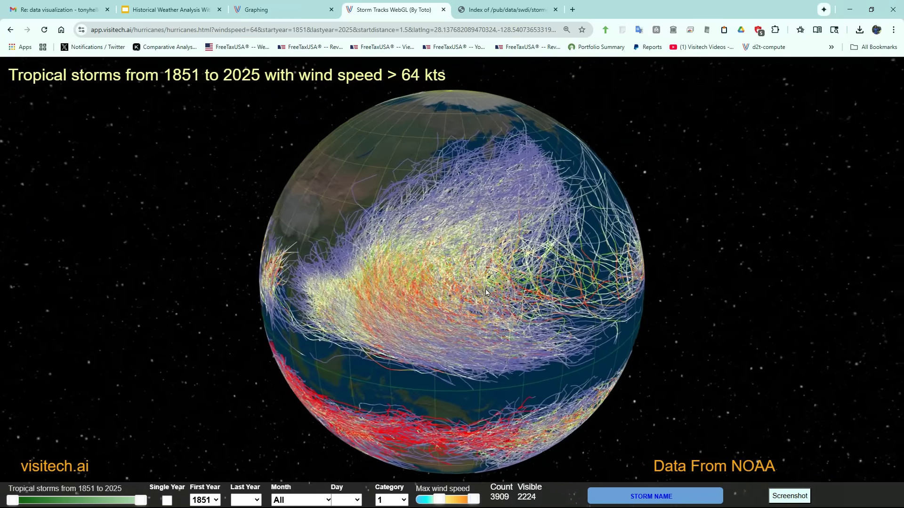
Filter the storm track globe to category 5, leaving 607 storms above 137 kts
{"action": "left_click", "coordinate": [404, 502]}
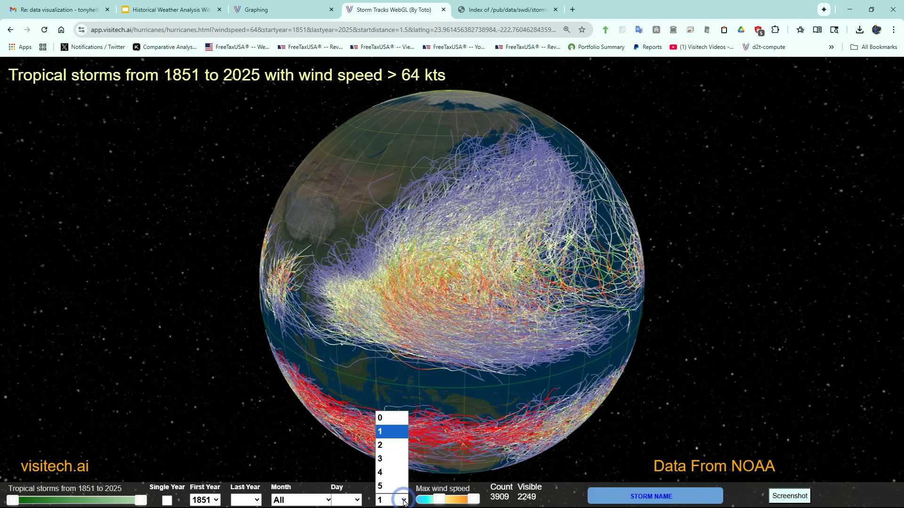
{"action": "left_click", "coordinate": [389, 487]}
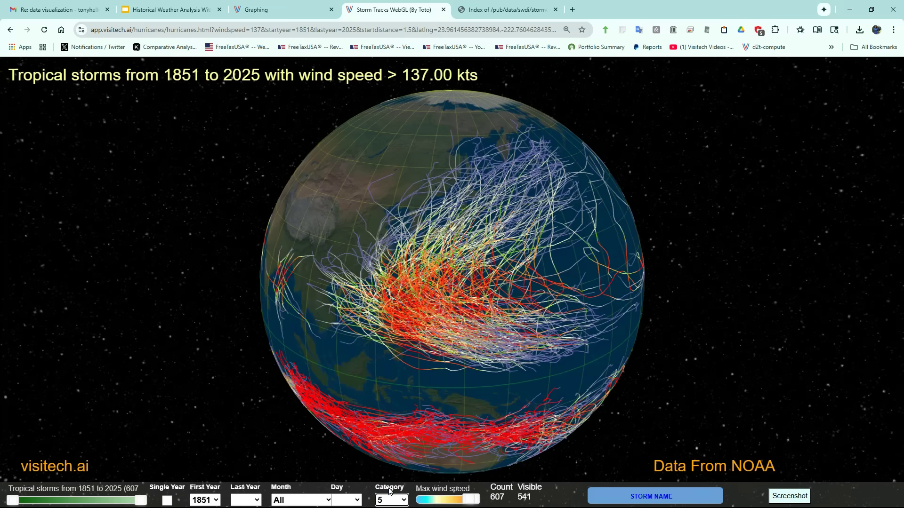